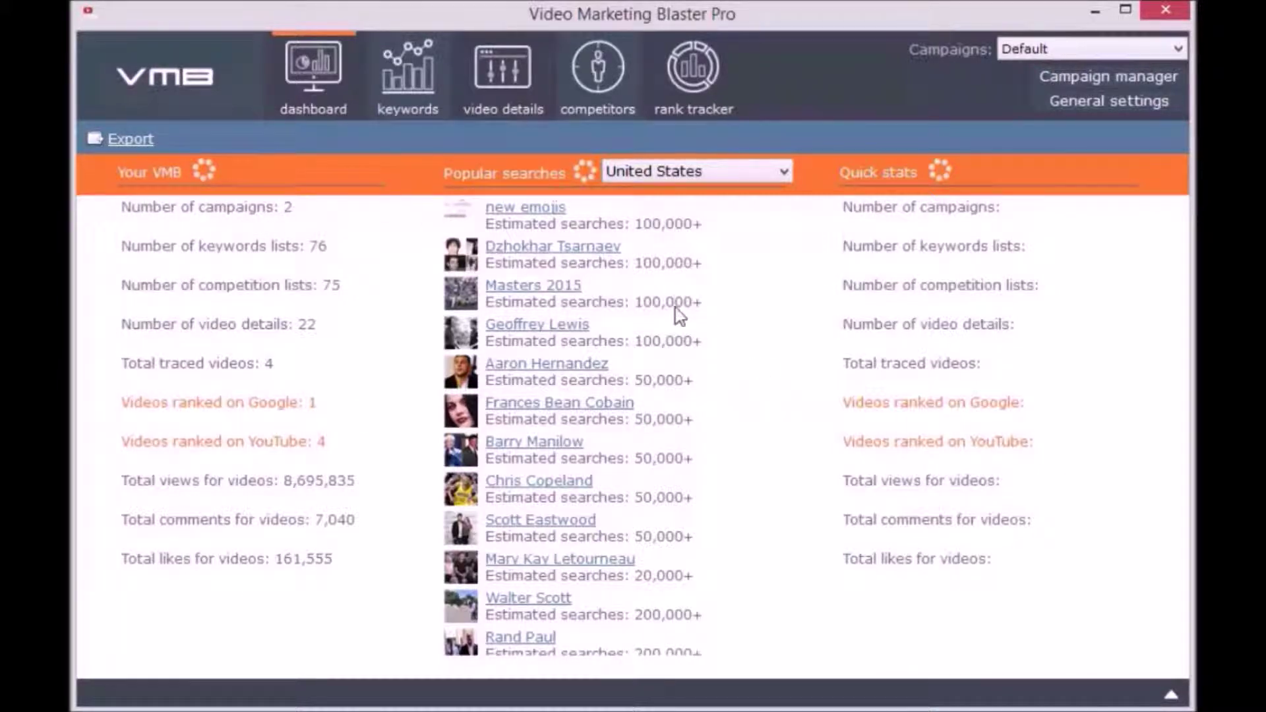
Step: Show popular searches for Indonesia, then Australia, and go to the keyword research page
click(684, 171)
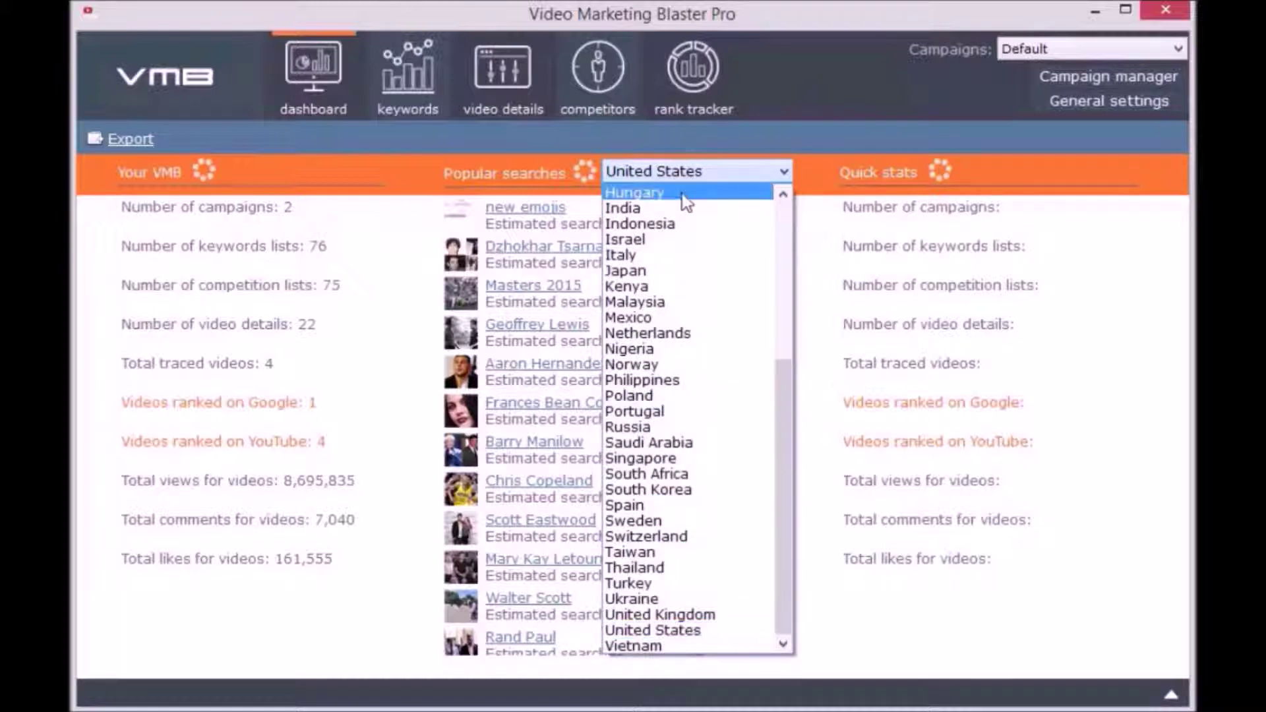
click(681, 225)
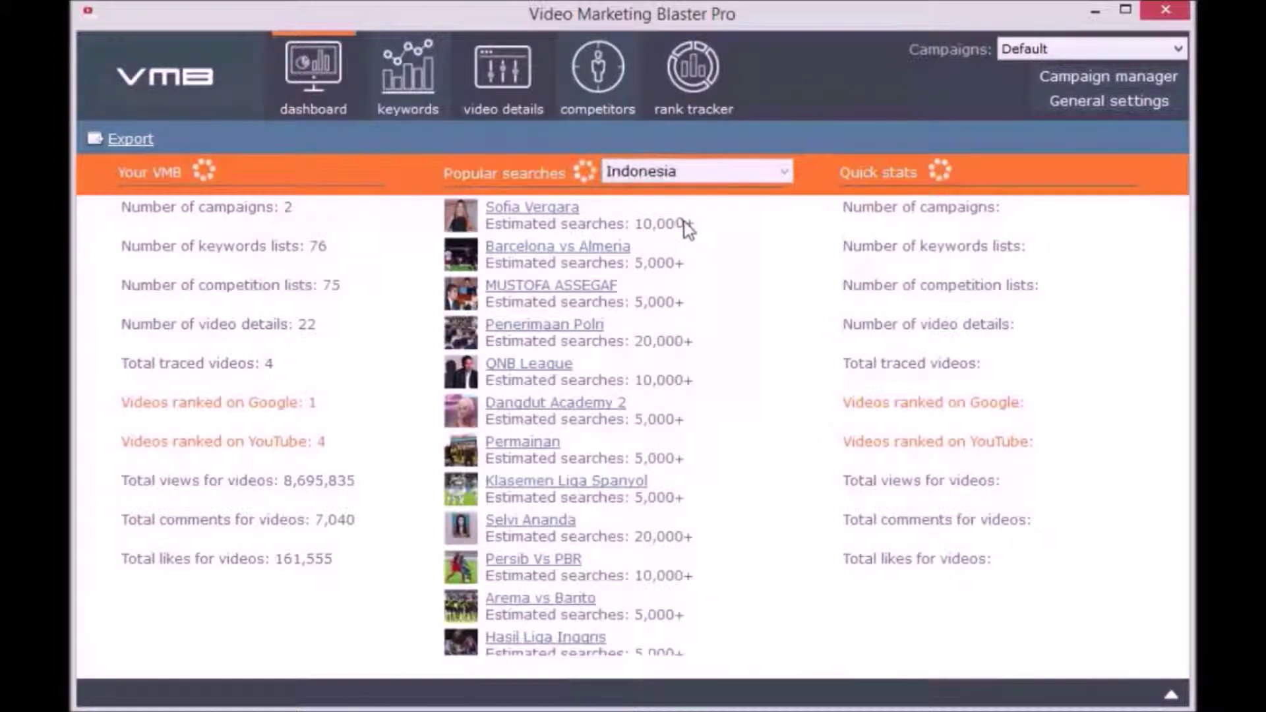
click(702, 178)
scroll(785, 398, up, 5)
click(769, 226)
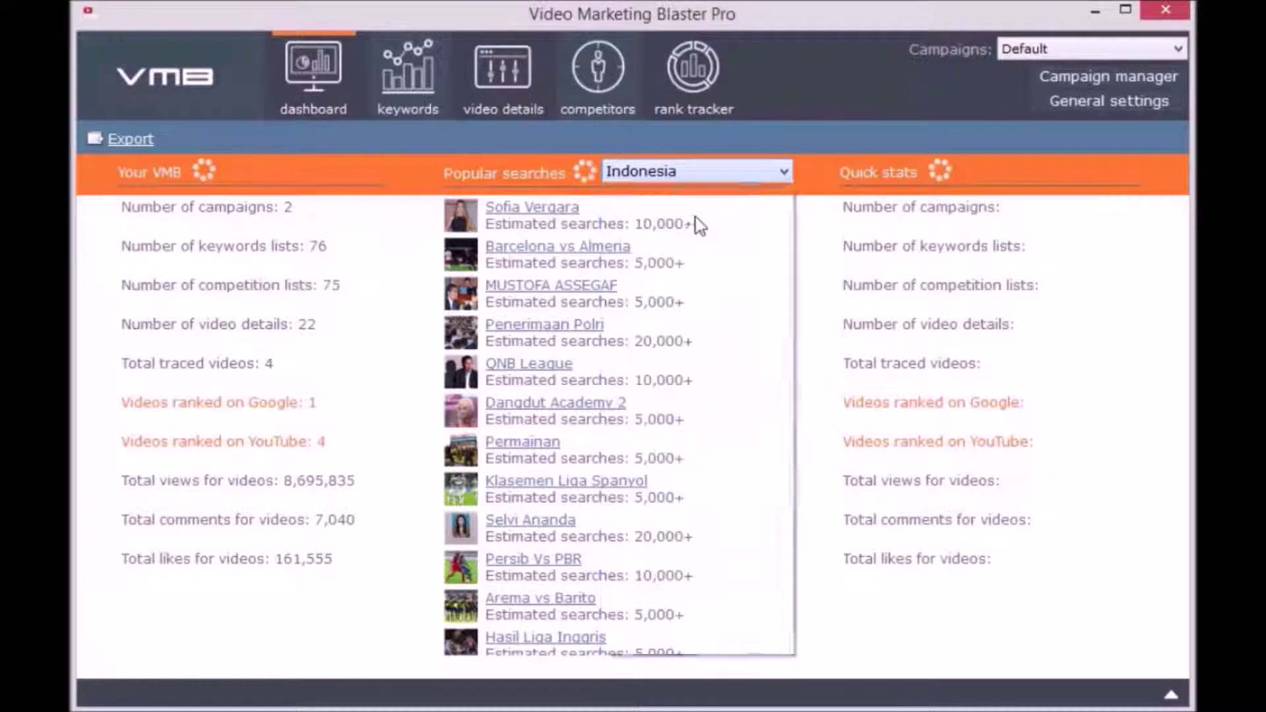
click(407, 81)
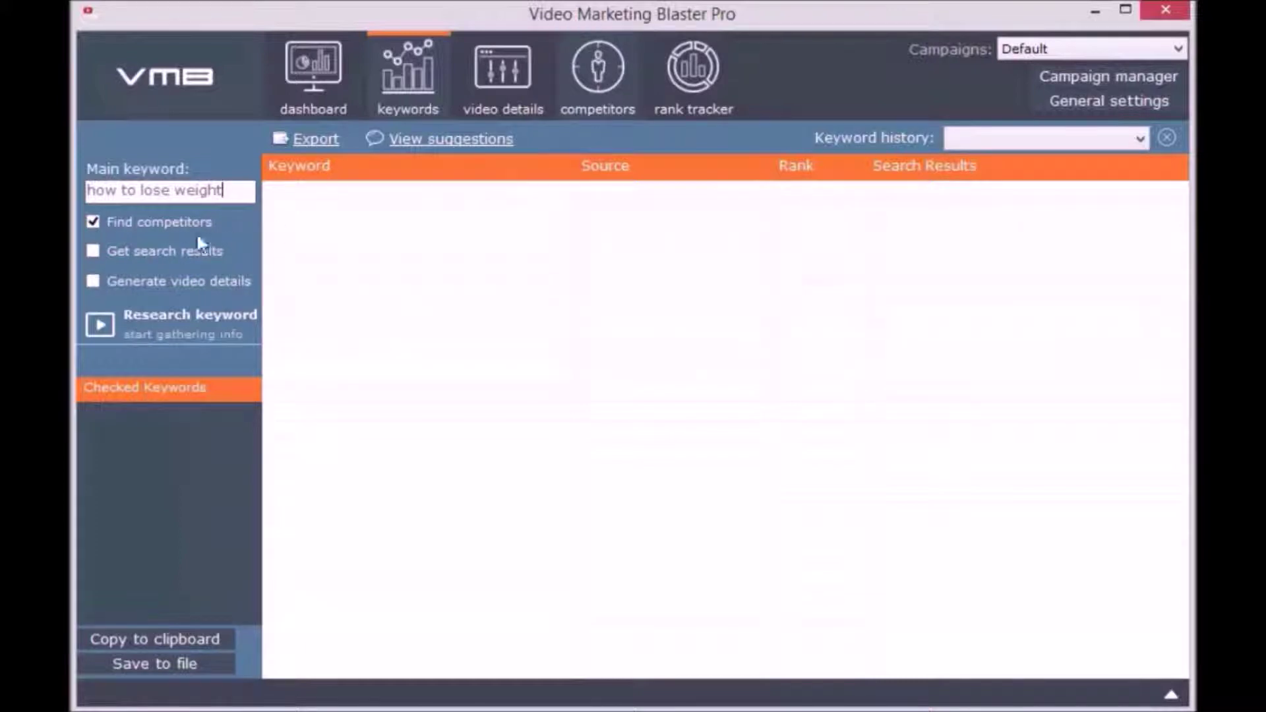
Step: Include search results and run research on 'how to lose weight', then stop it
click(120, 253)
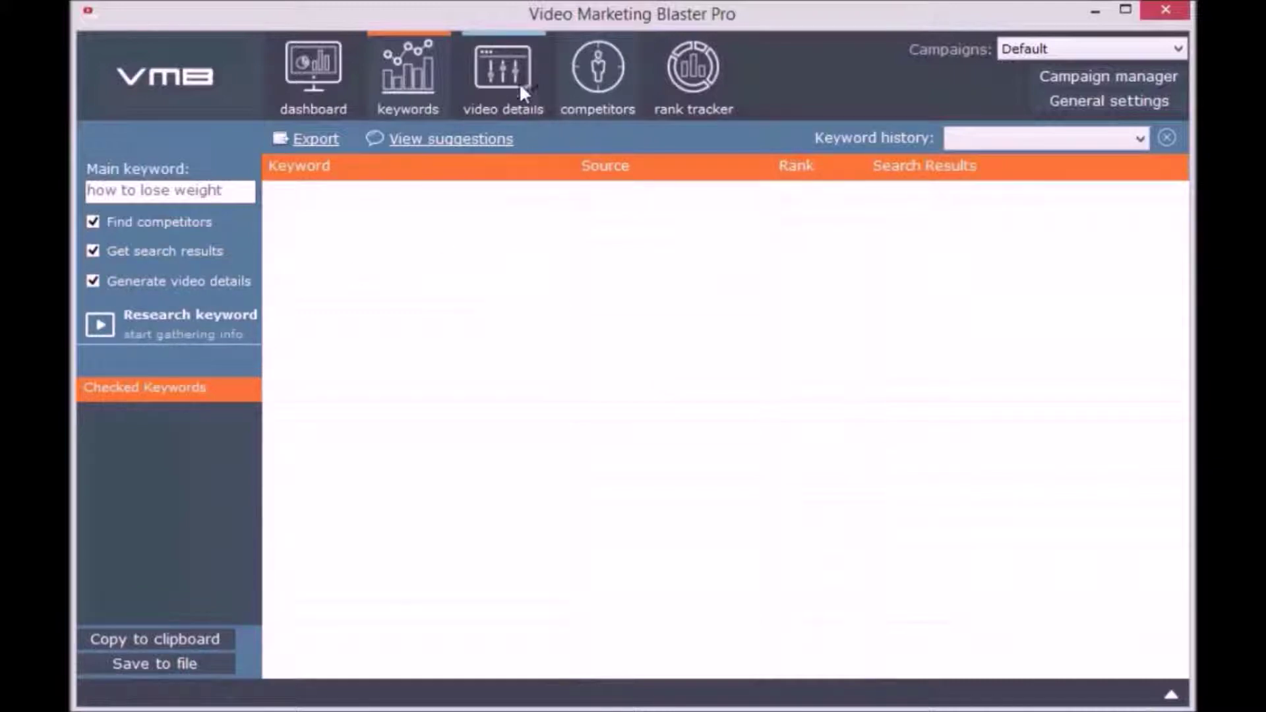
click(184, 330)
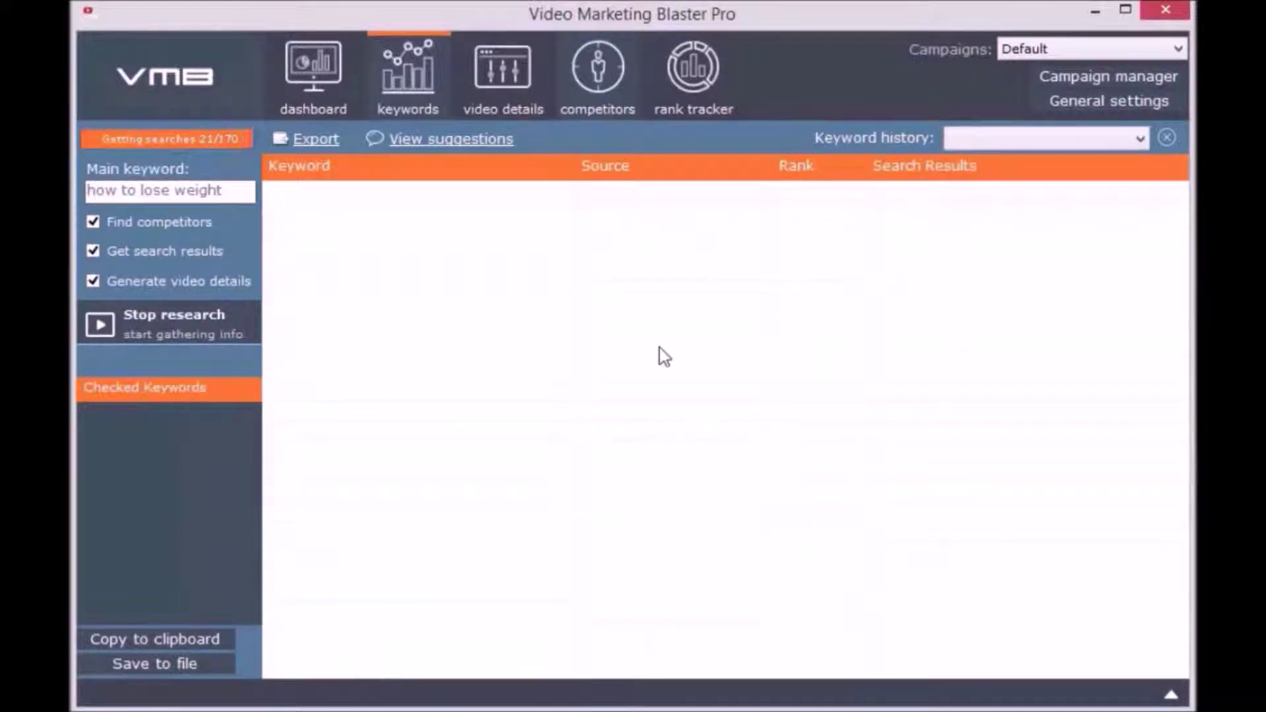
click(152, 333)
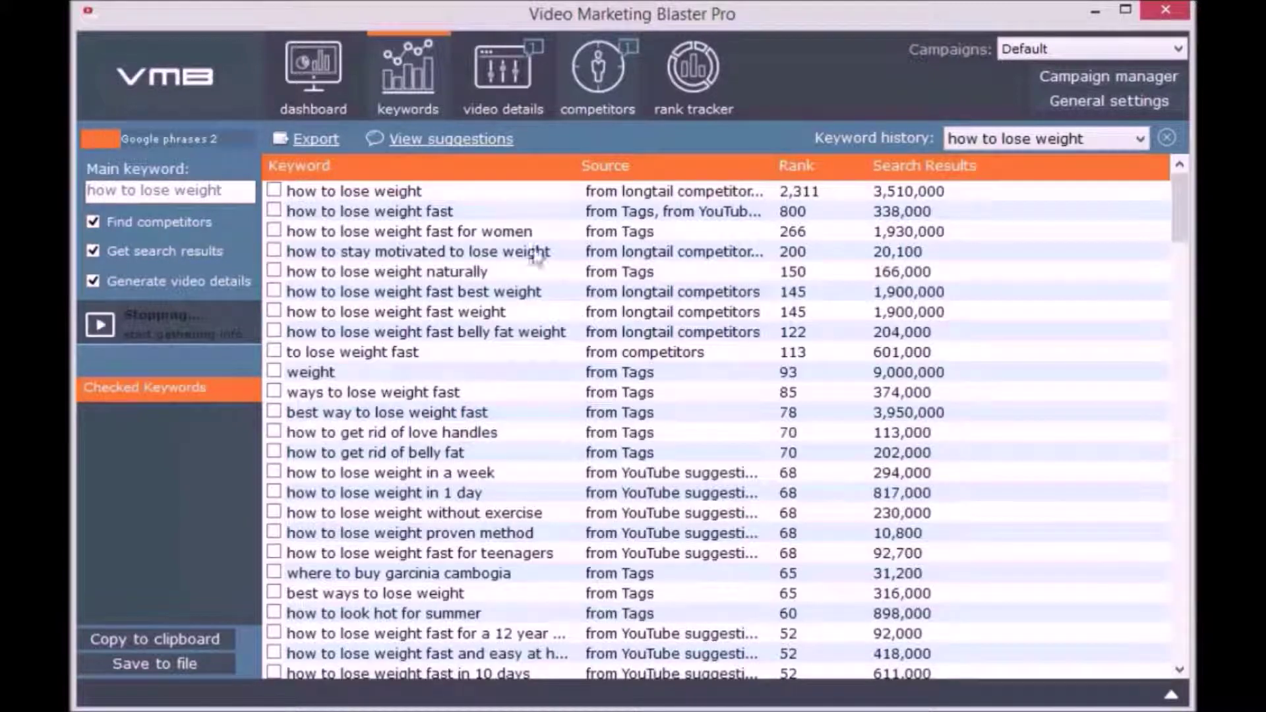
Step: Check results like 'how to lose weight' and 'how to get rid of belly fat' in the table
click(519, 243)
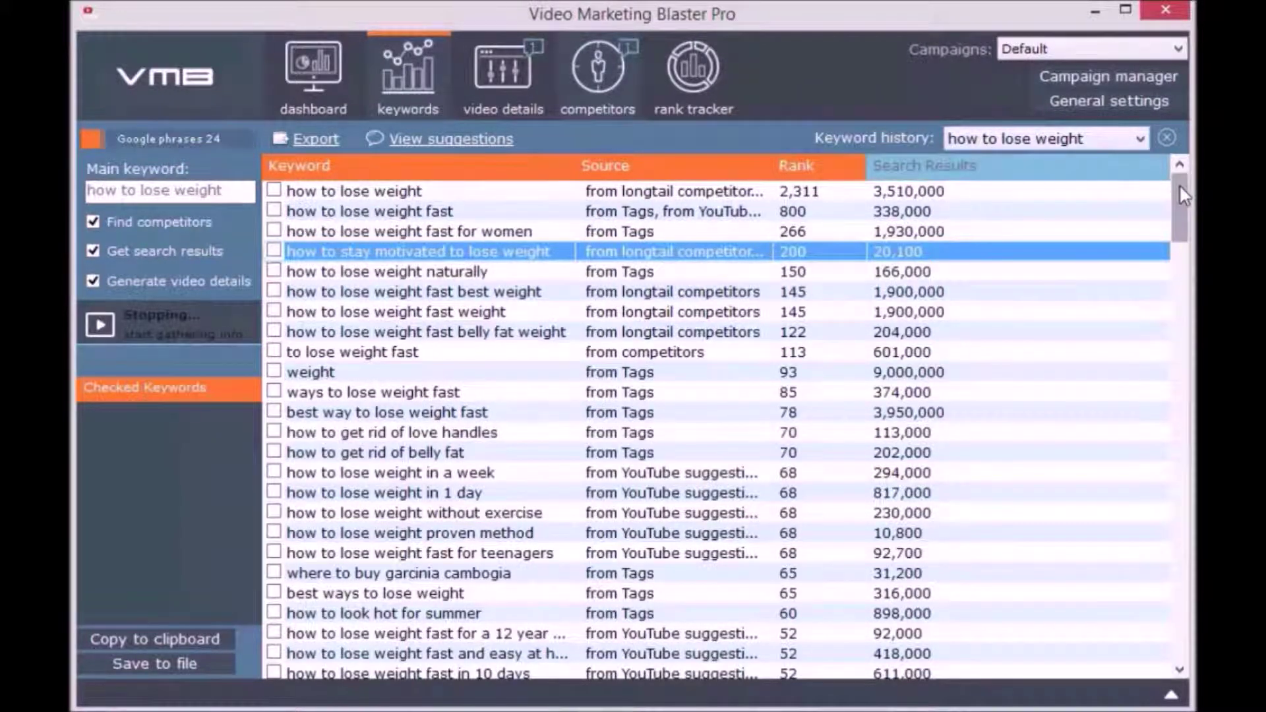
click(348, 192)
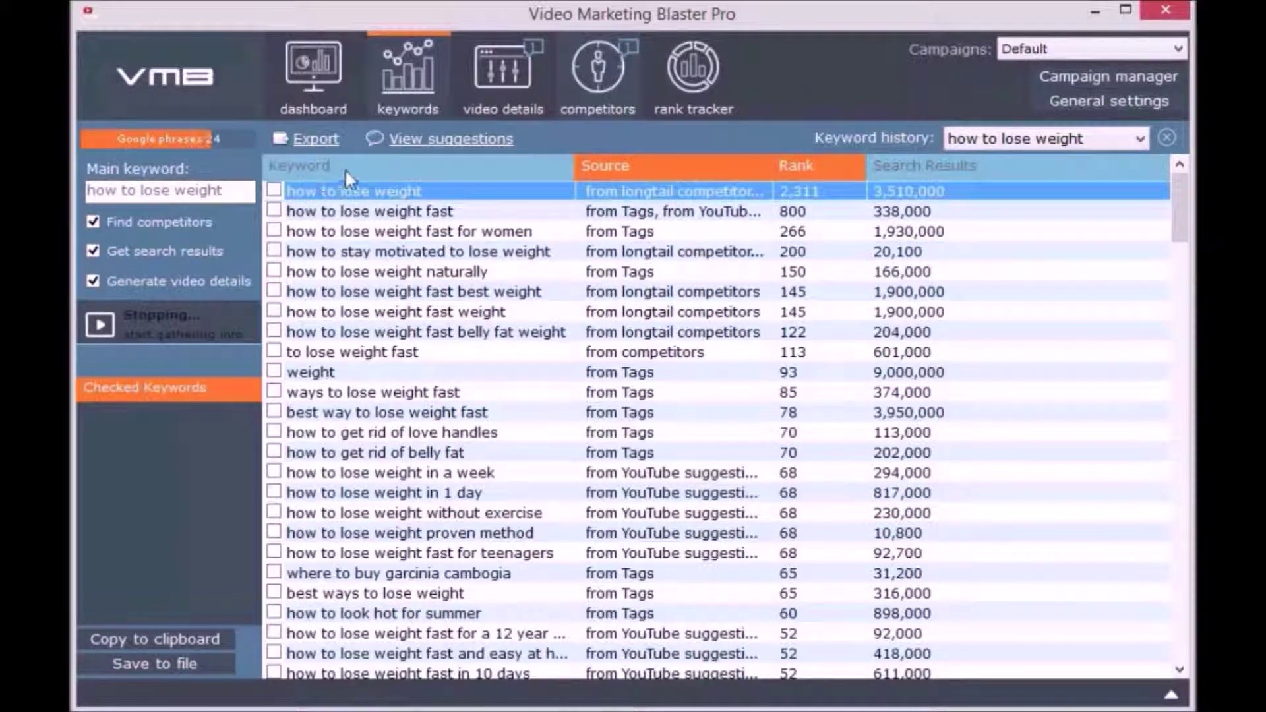
drag(388, 201, 421, 343)
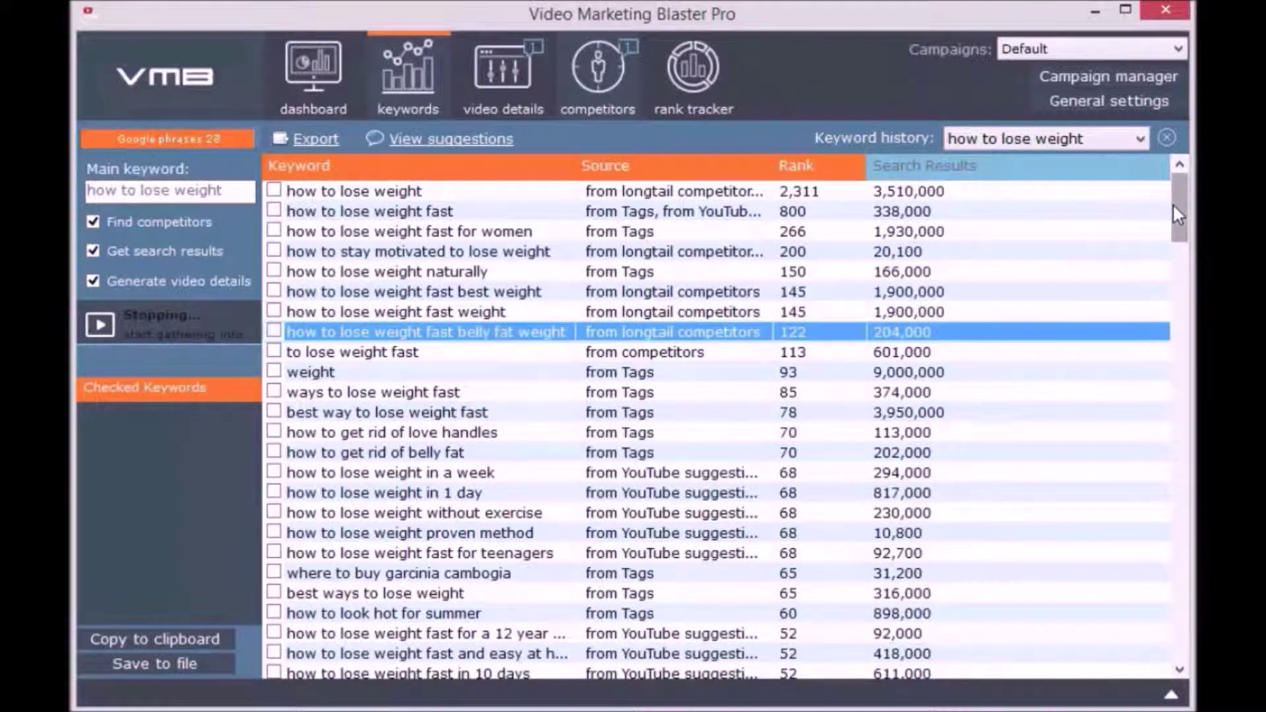
click(509, 452)
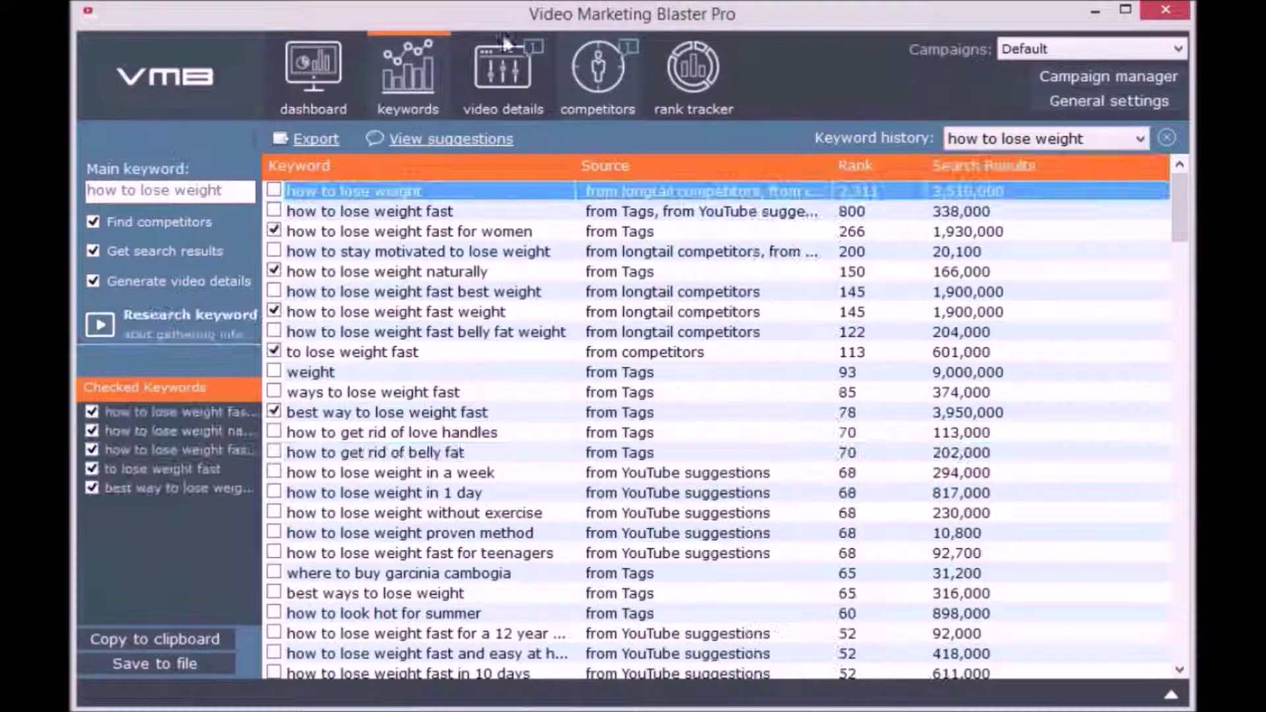
click(521, 71)
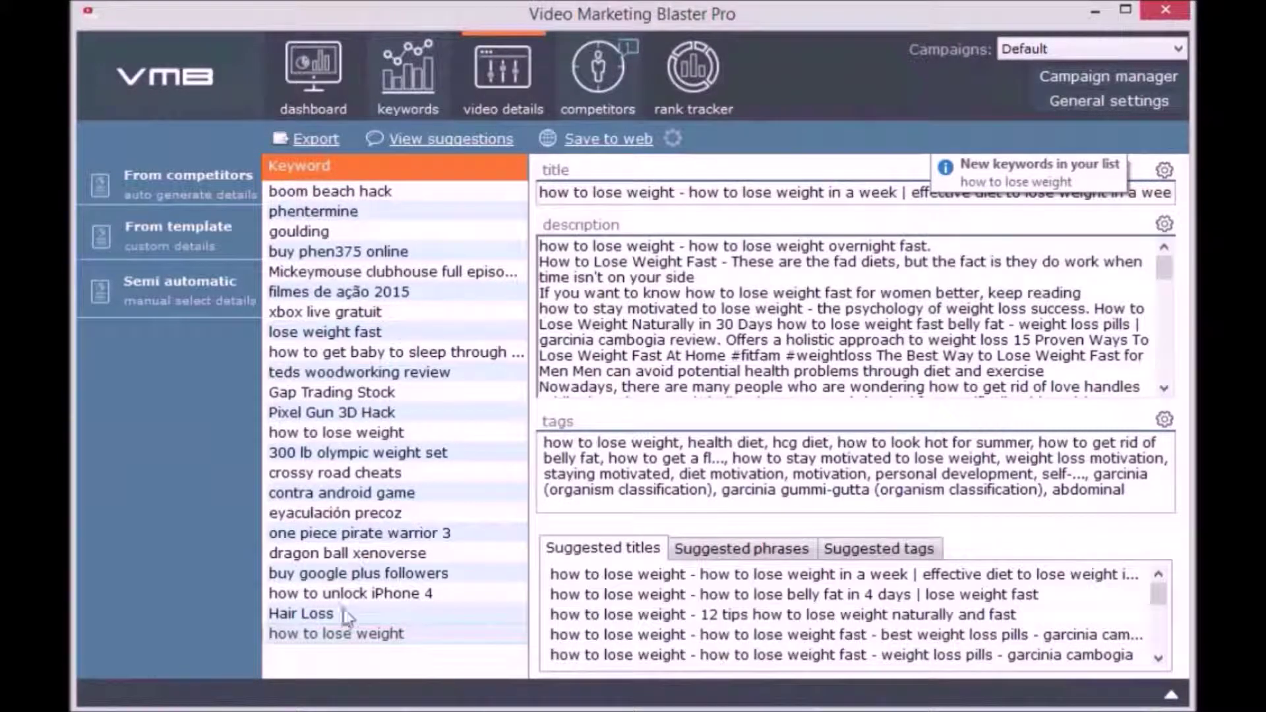
Step: Load the 'how to lose weight' video details and inspect its title, description and tags
click(335, 634)
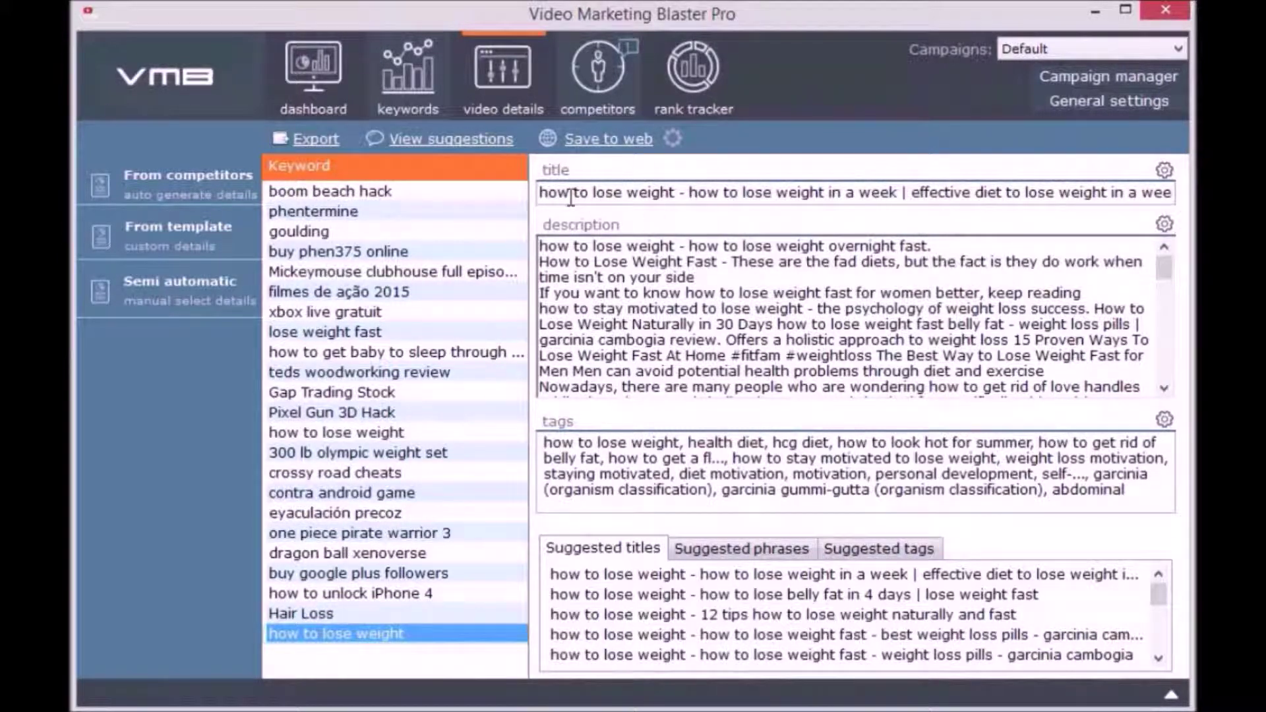
drag(547, 196, 1173, 195)
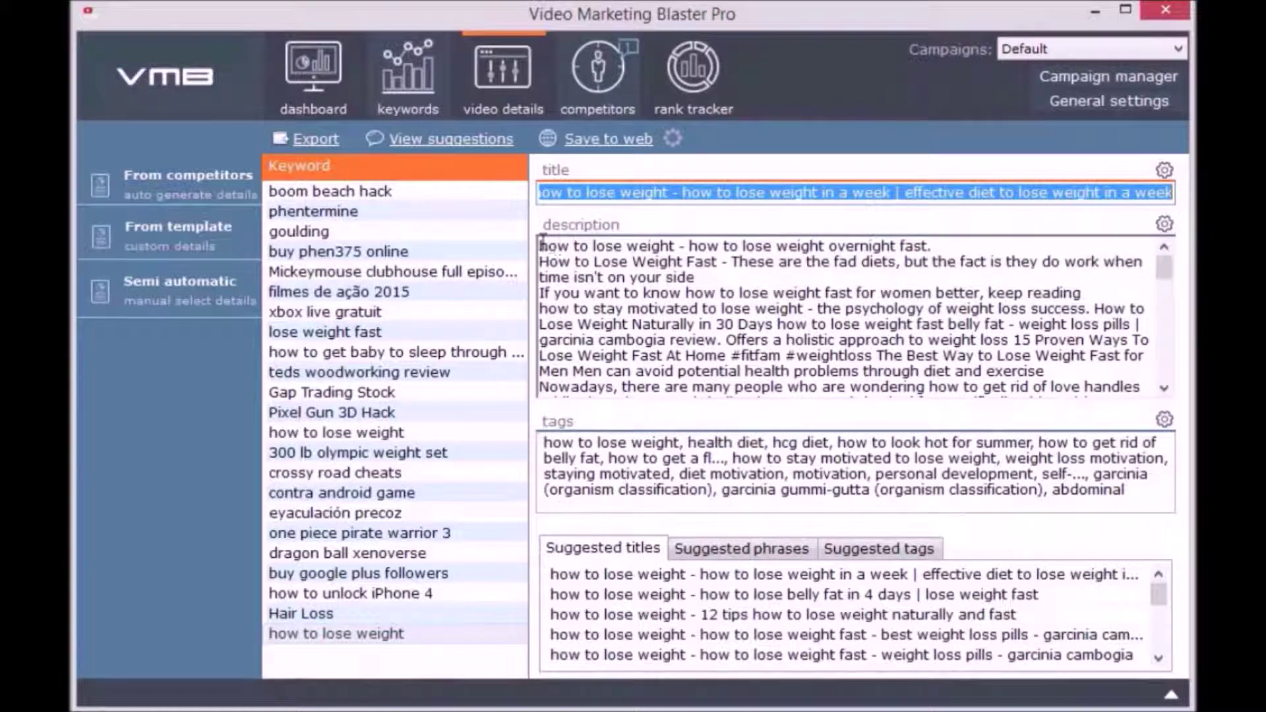
drag(541, 245, 643, 406)
scroll(696, 330, up, 5)
click(620, 308)
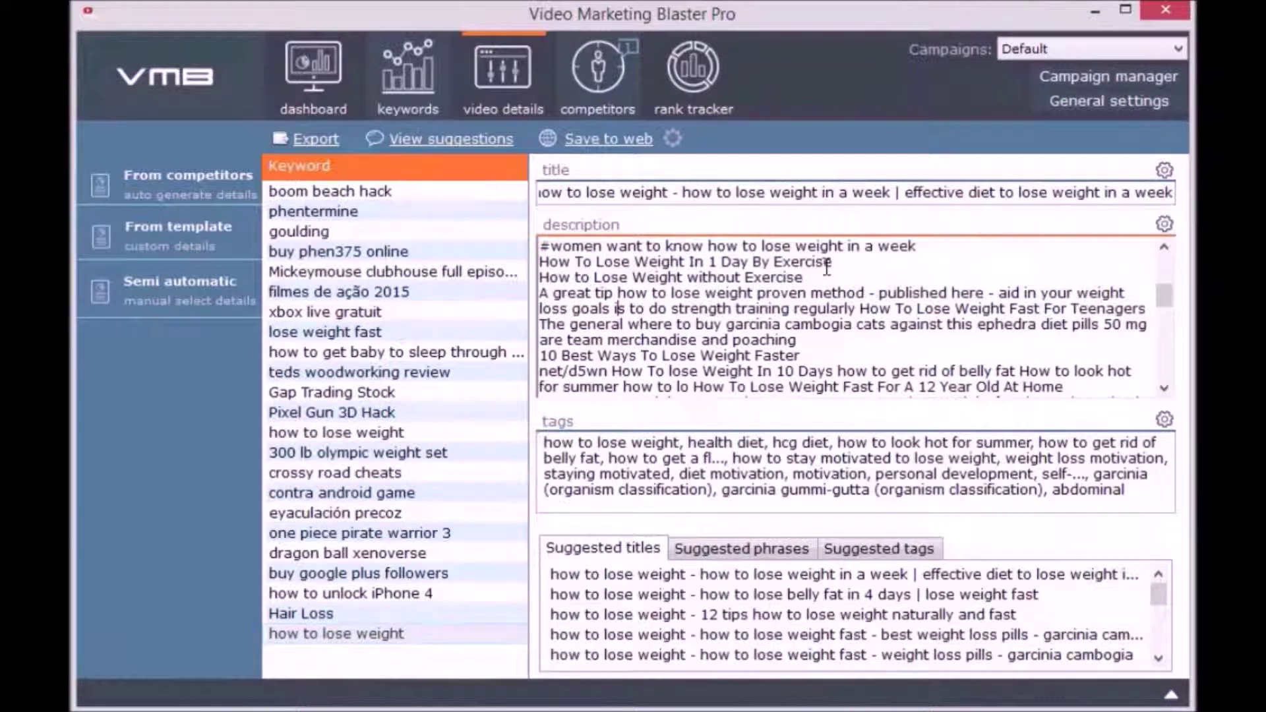
drag(806, 278, 1041, 324)
click(817, 340)
drag(545, 443, 1133, 489)
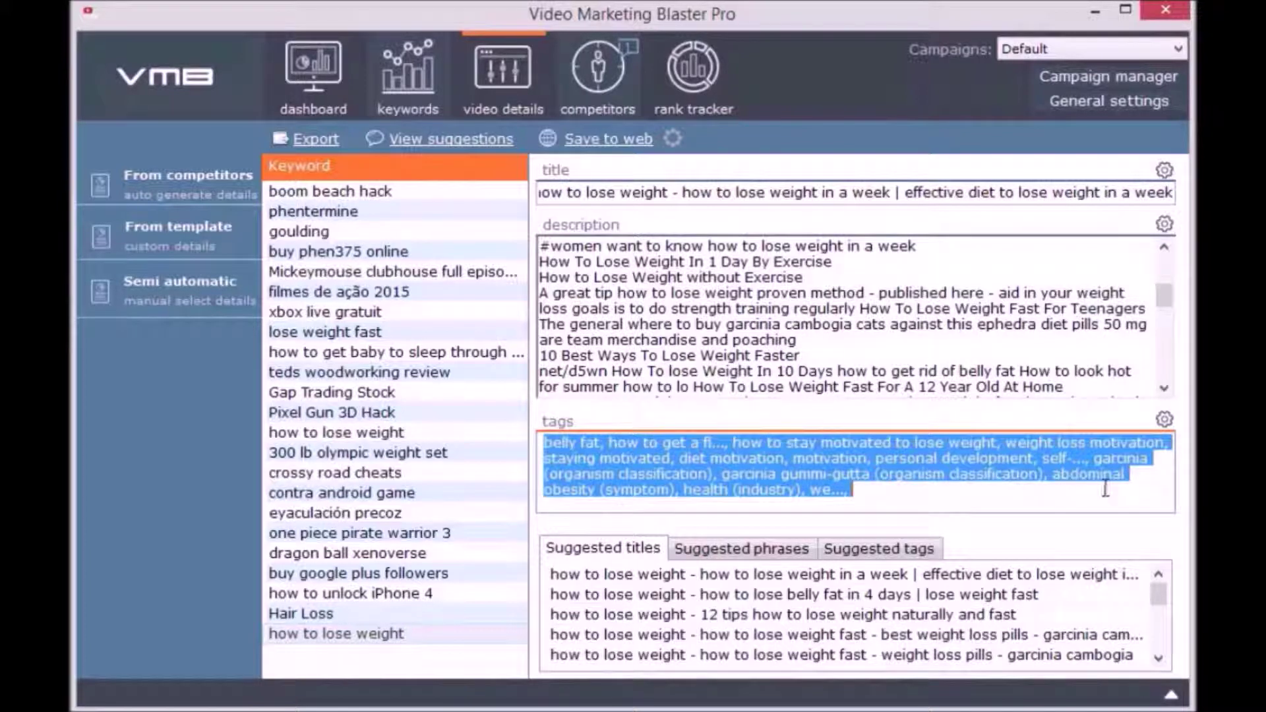
click(1133, 489)
Step: Browse suggested phrases and tags, then clear the description to start a new one
click(780, 556)
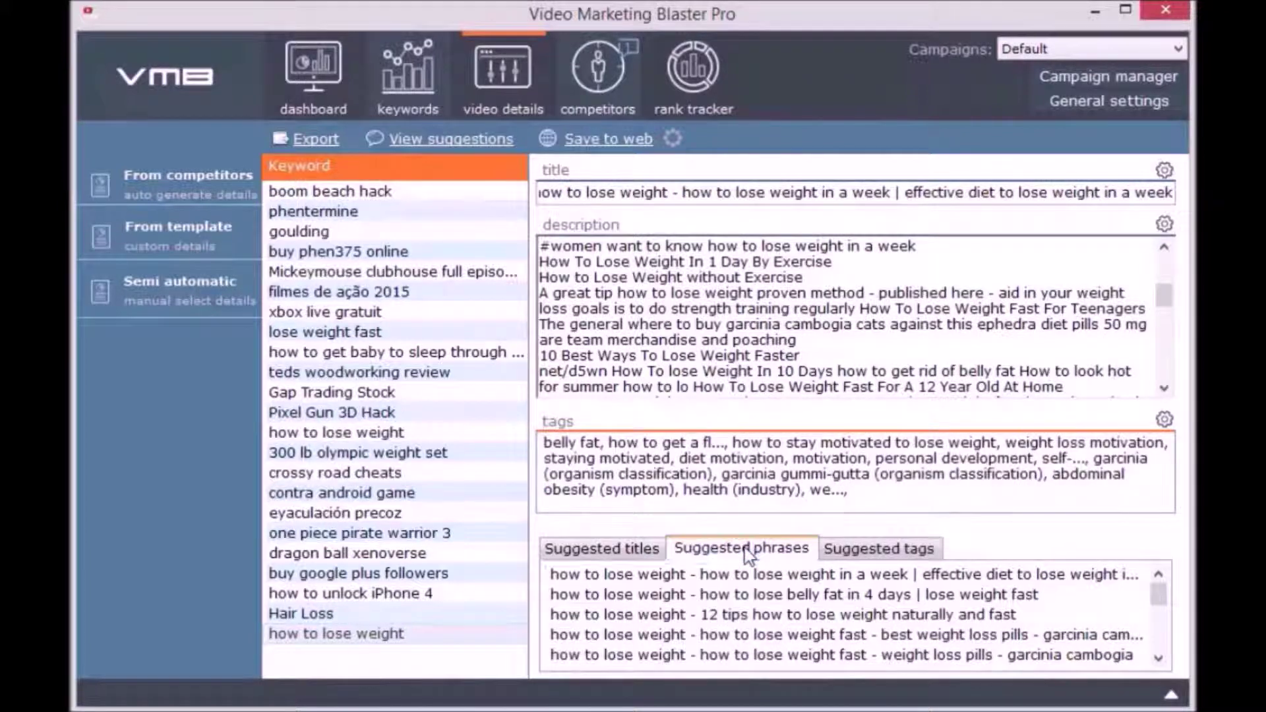
click(882, 554)
click(779, 549)
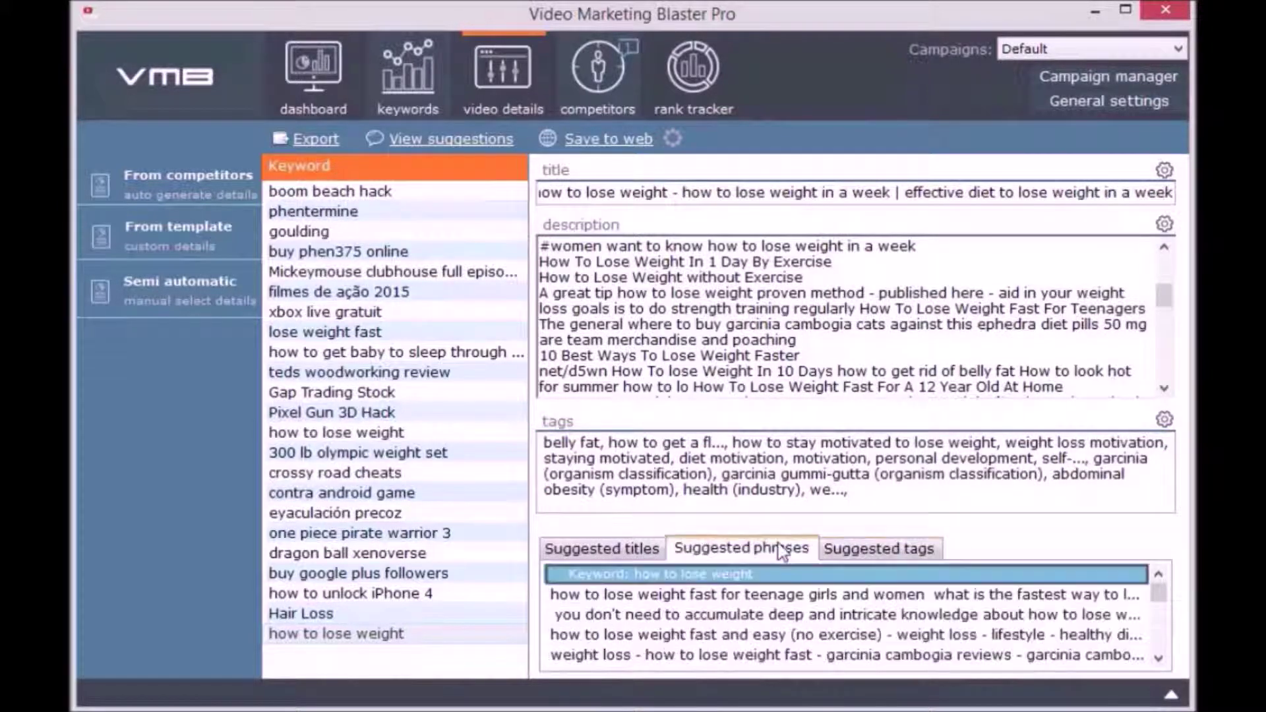
click(1165, 224)
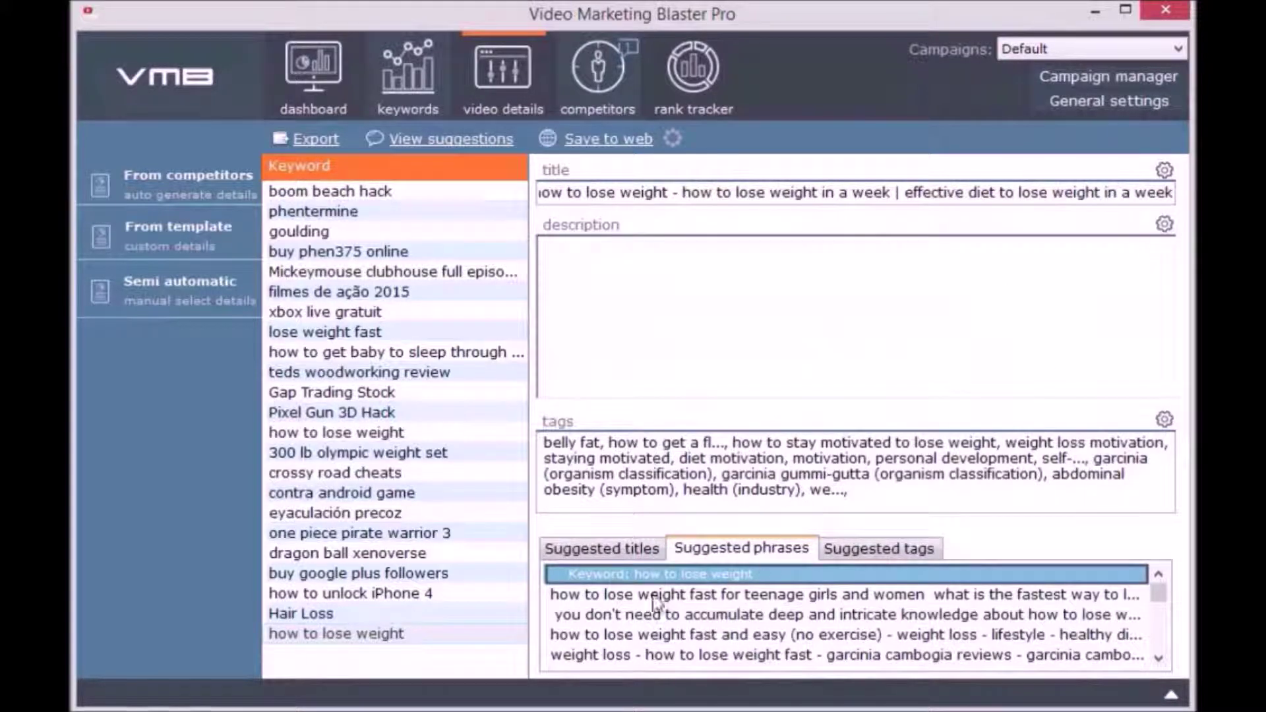
click(605, 337)
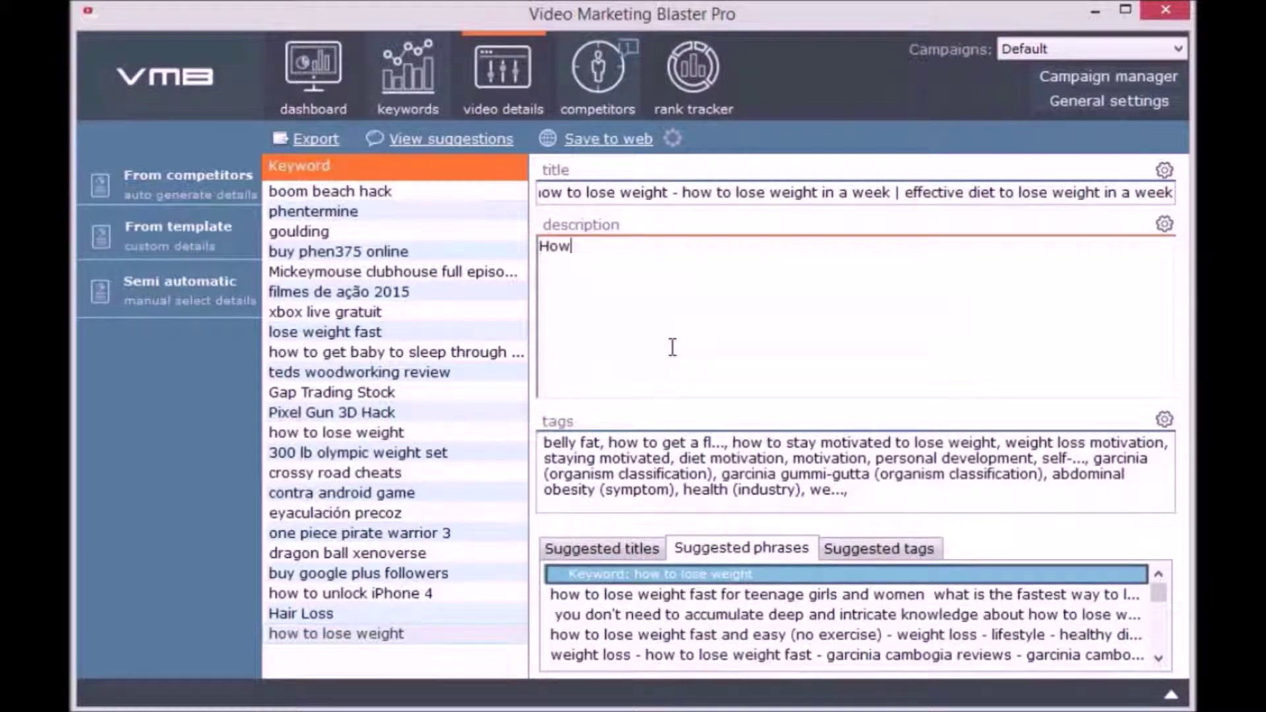
click(602, 81)
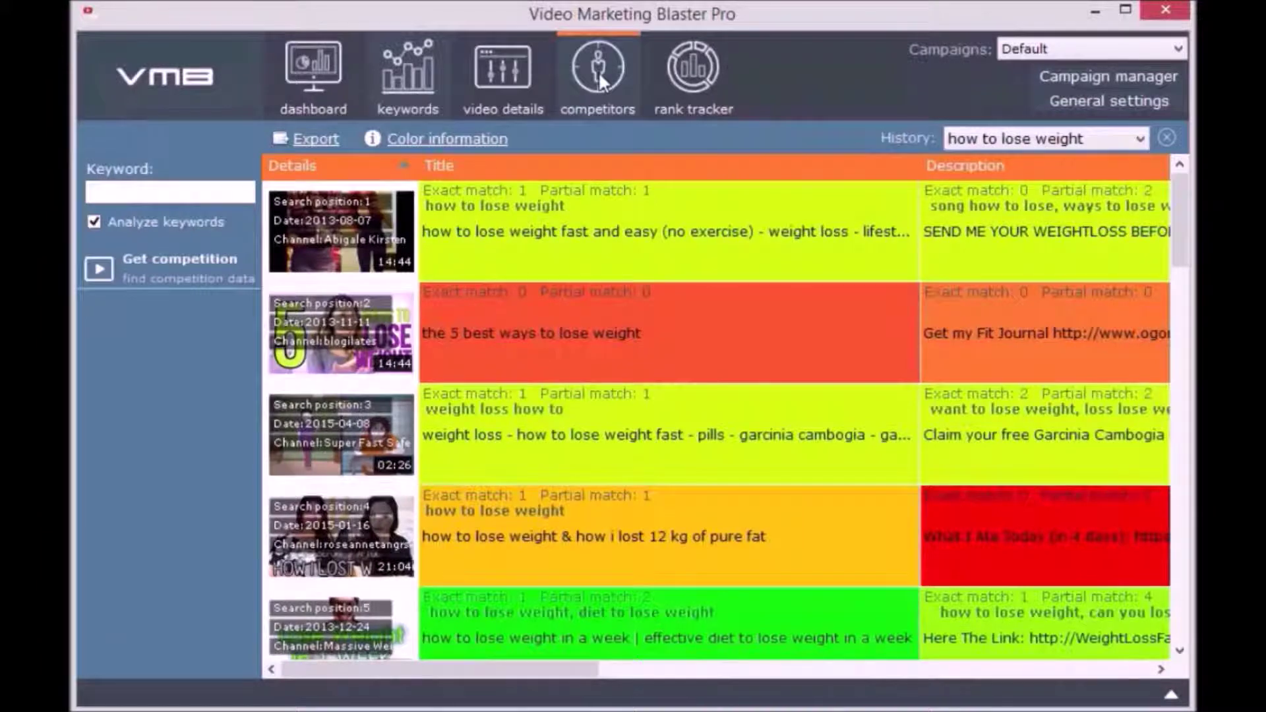
Step: Keep 'how to lose weight' as the search chosen from the History list
click(1010, 145)
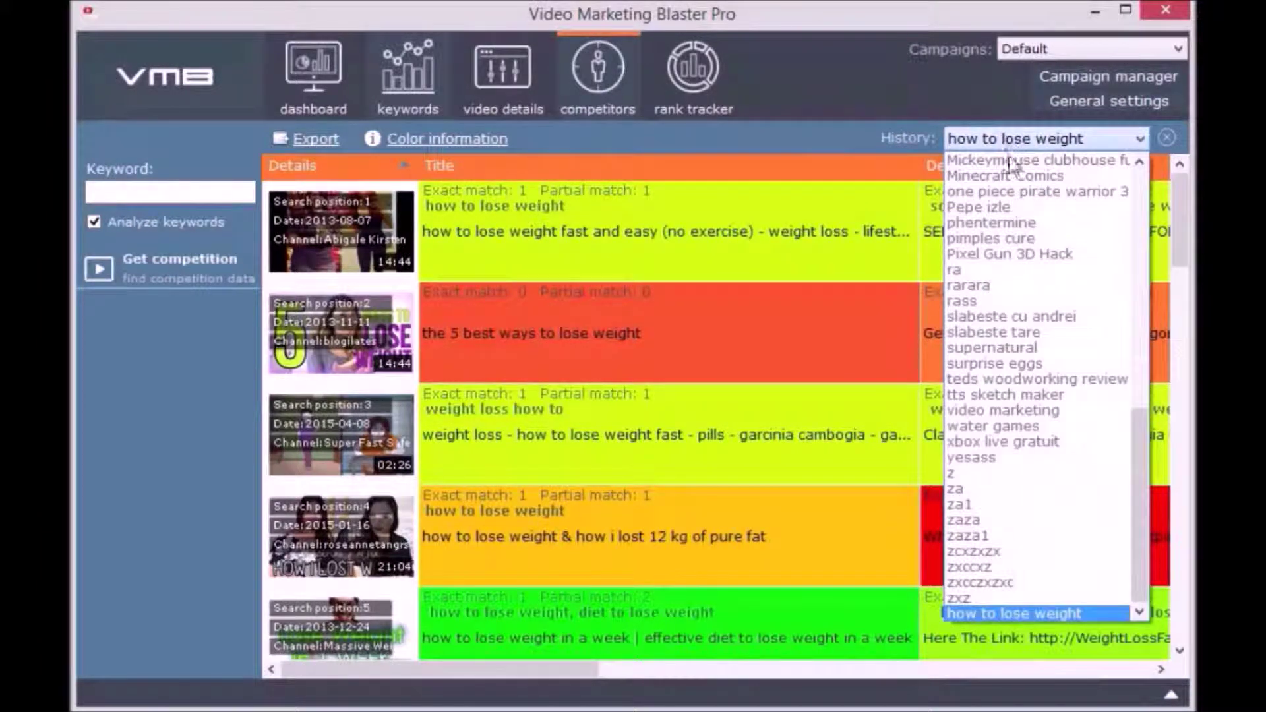
click(1015, 613)
drag(564, 669, 528, 666)
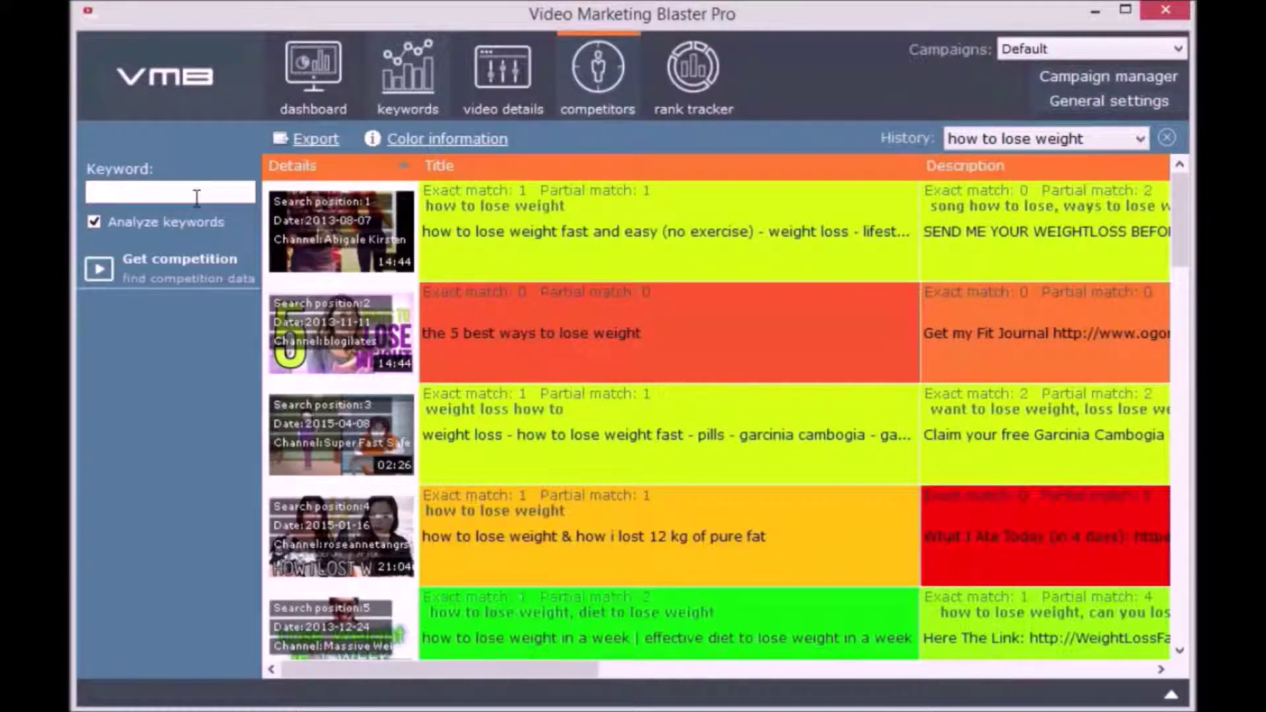
Step: Select the first four competitor videos and scroll right to their tags and view counts
click(344, 316)
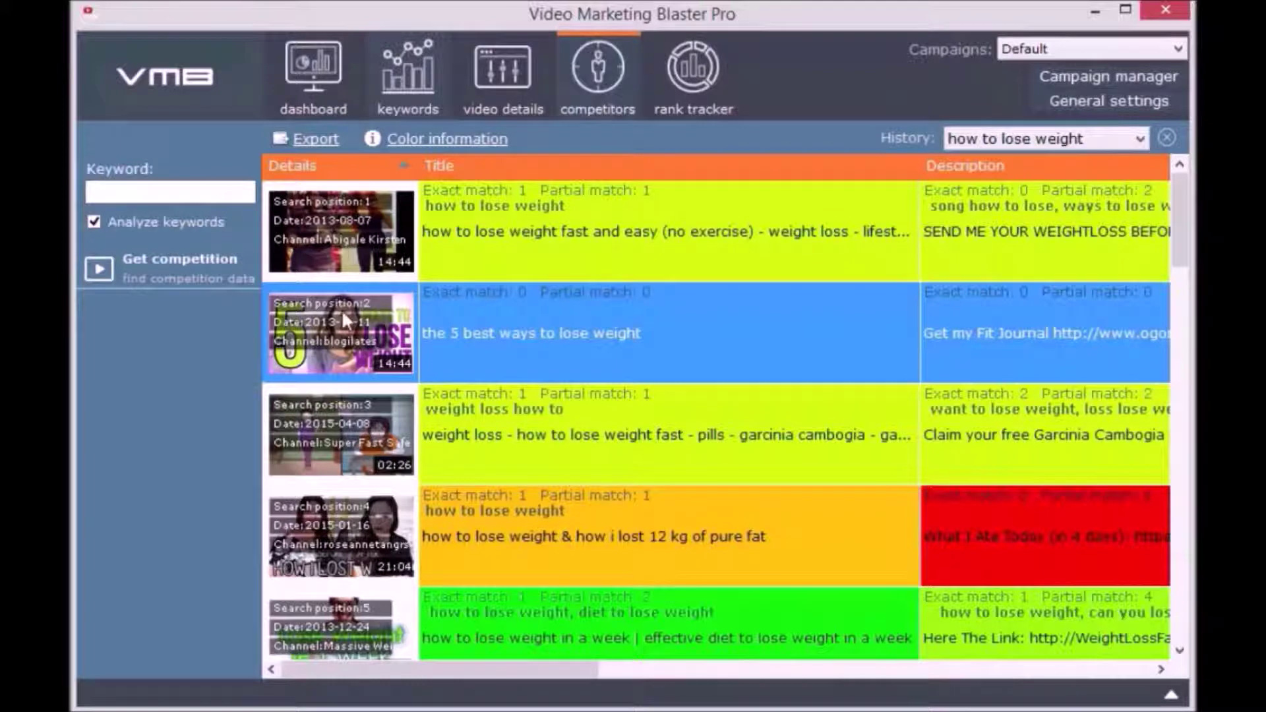
click(334, 210)
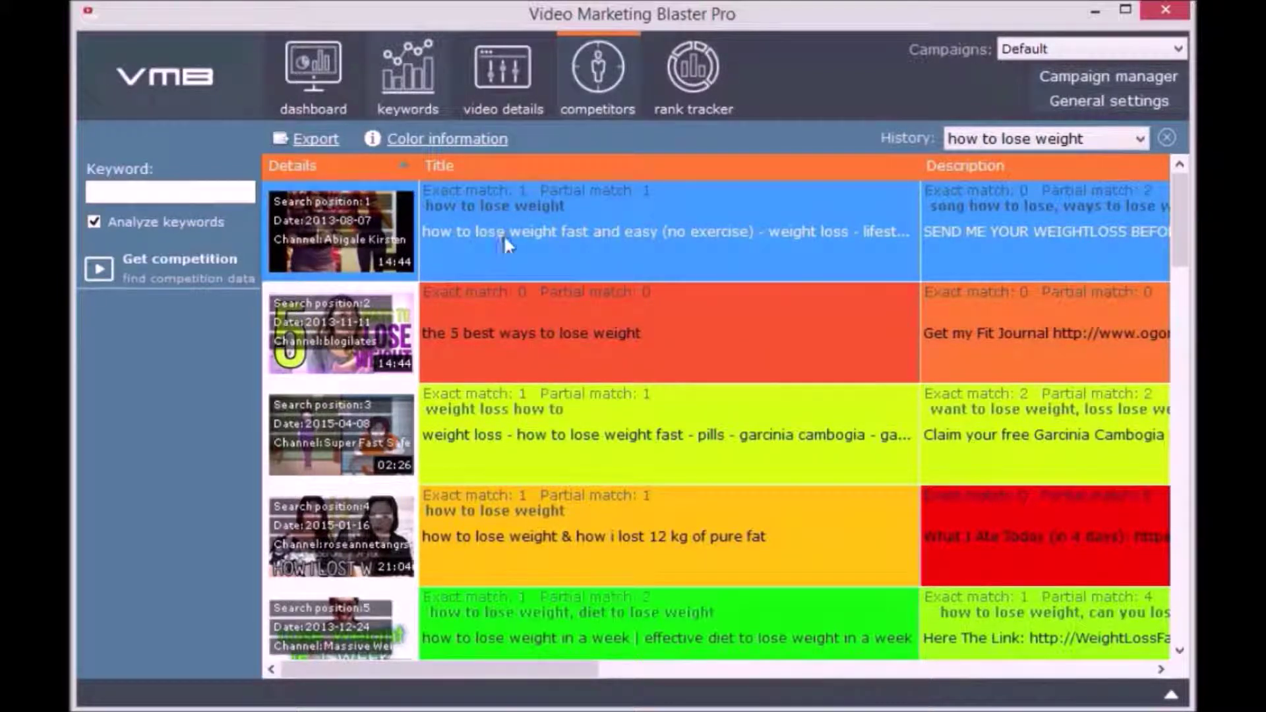
click(772, 395)
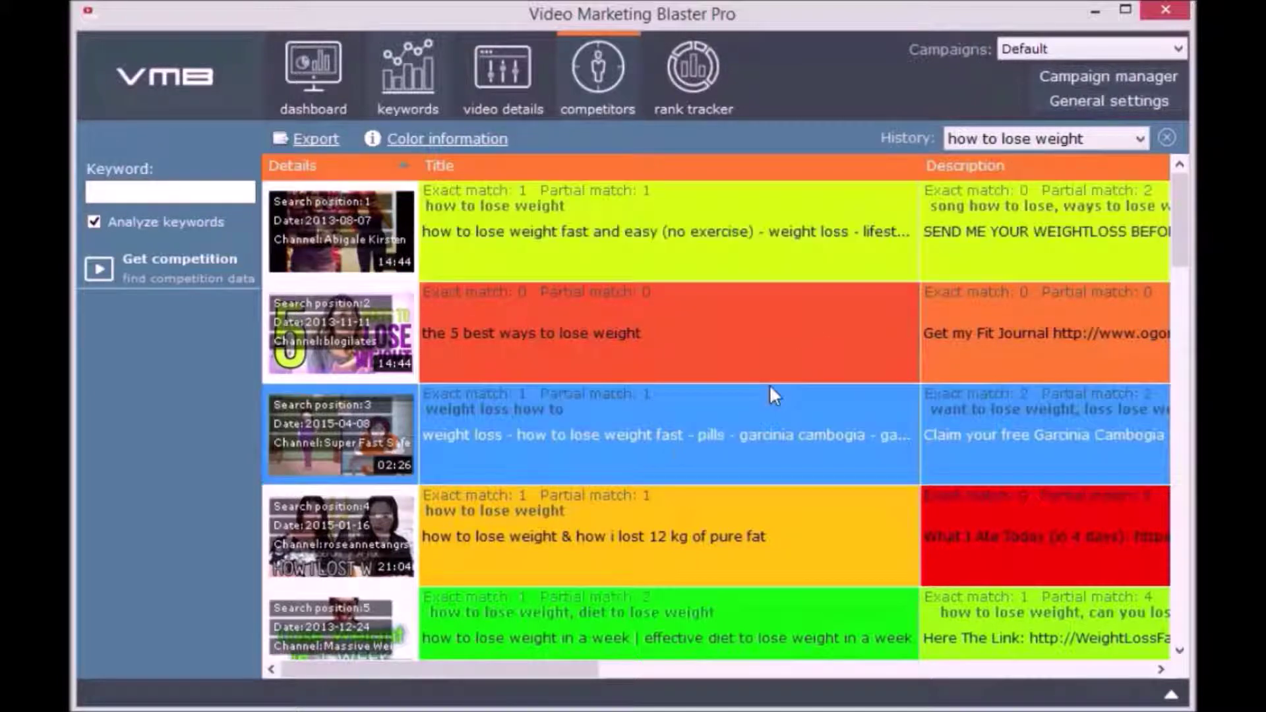
click(603, 536)
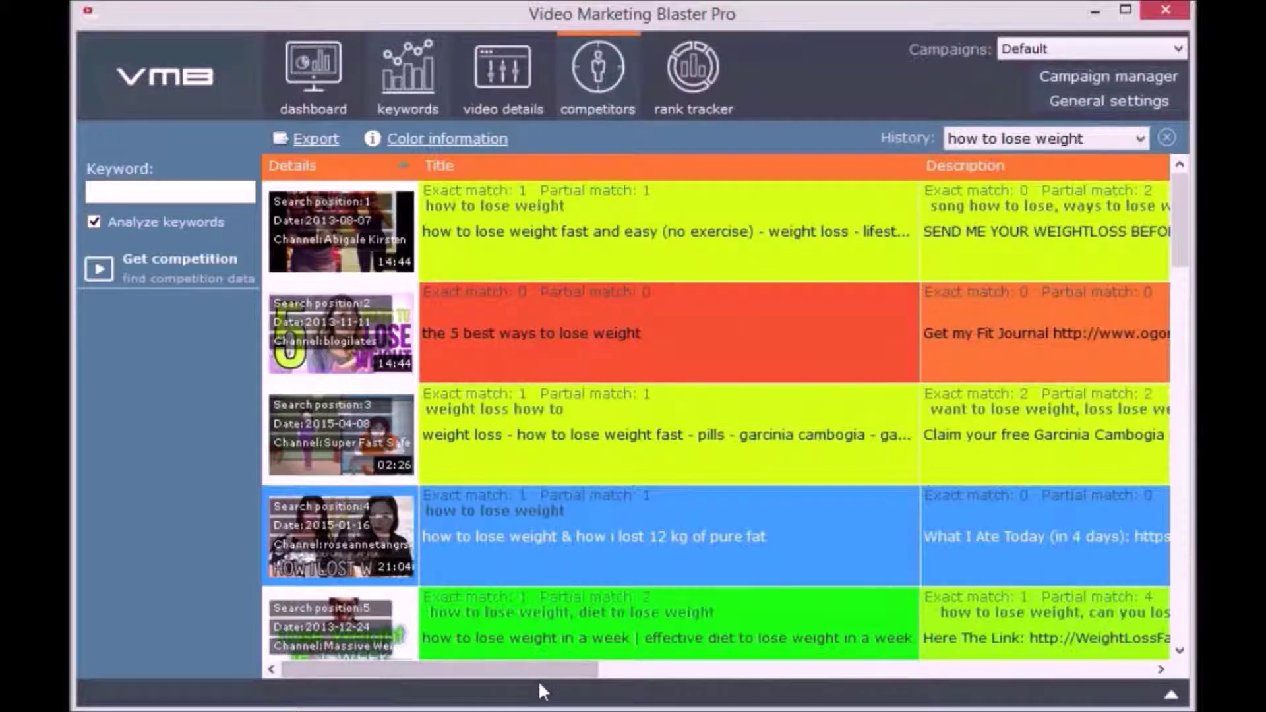
drag(582, 677, 1066, 671)
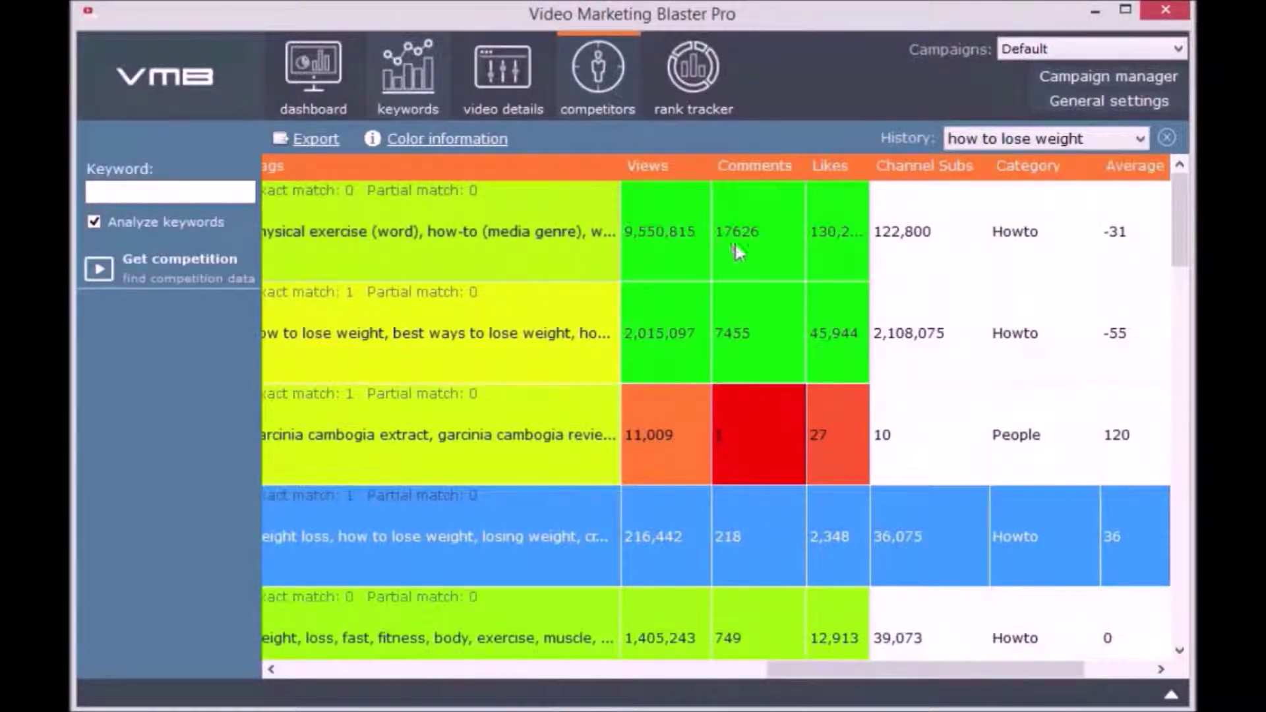
click(920, 236)
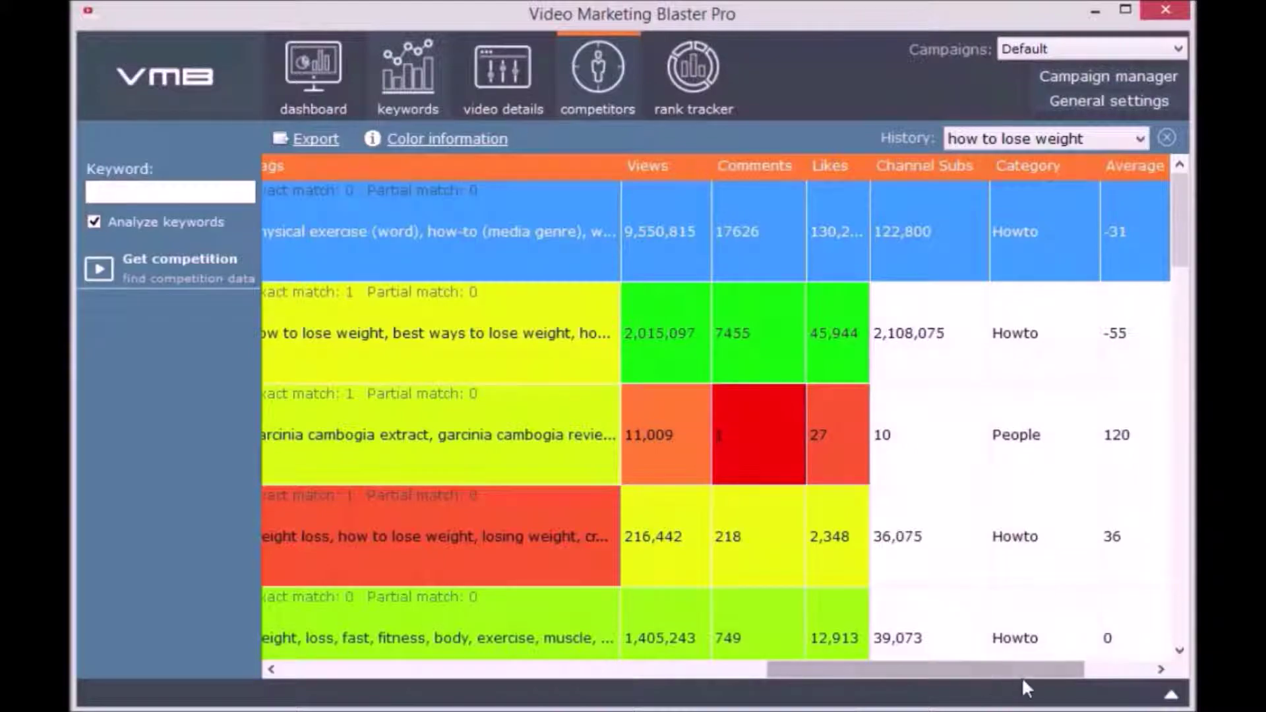
drag(1022, 672, 1122, 670)
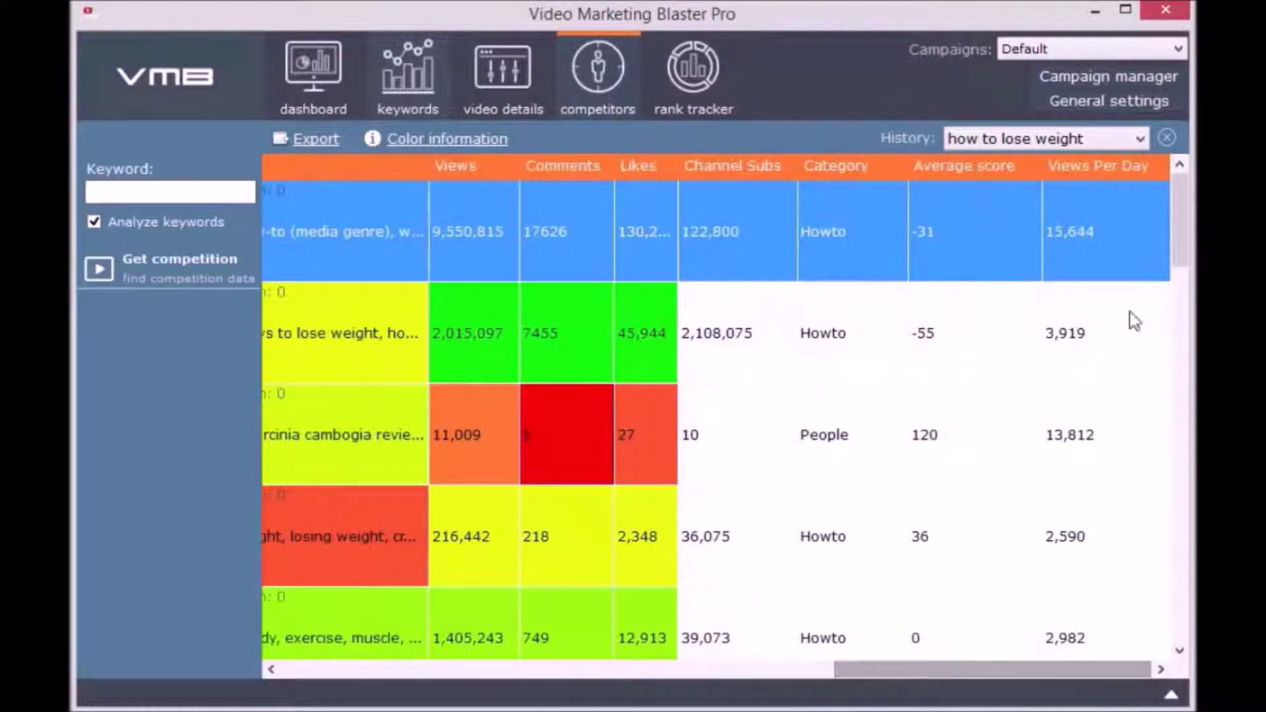
drag(1185, 214, 1178, 593)
drag(1080, 679, 514, 672)
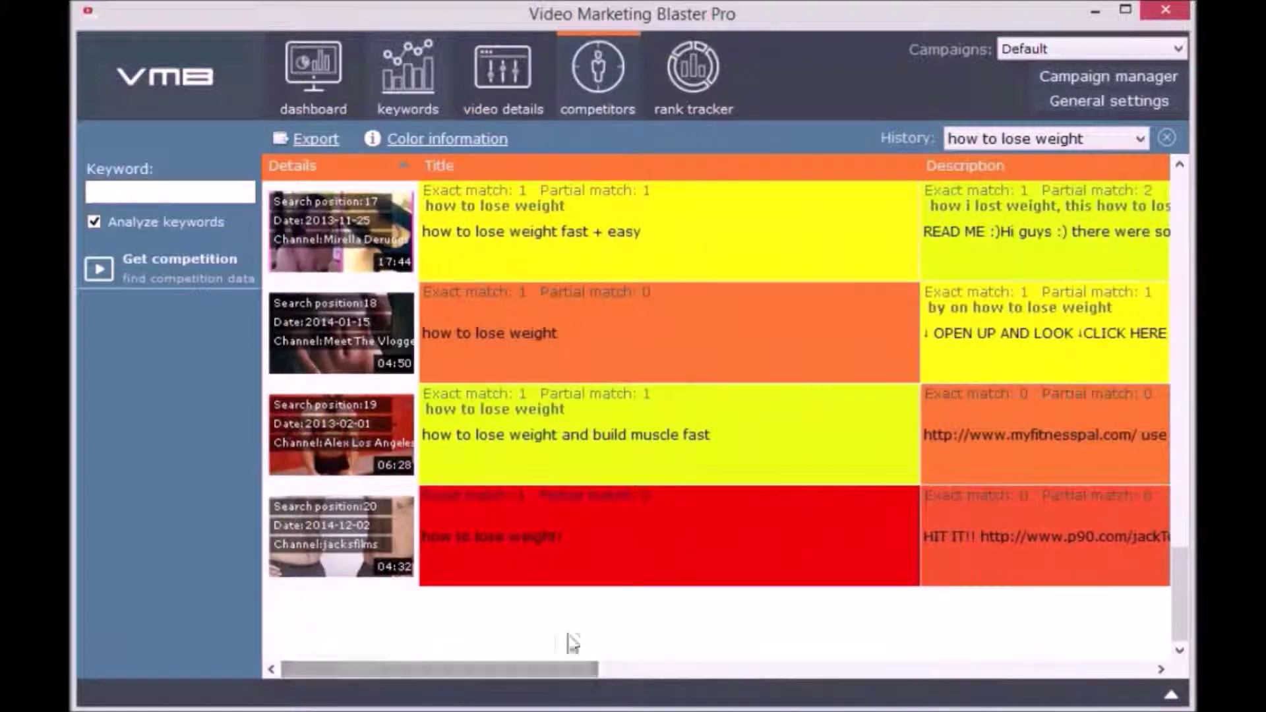
drag(1188, 593, 1177, 384)
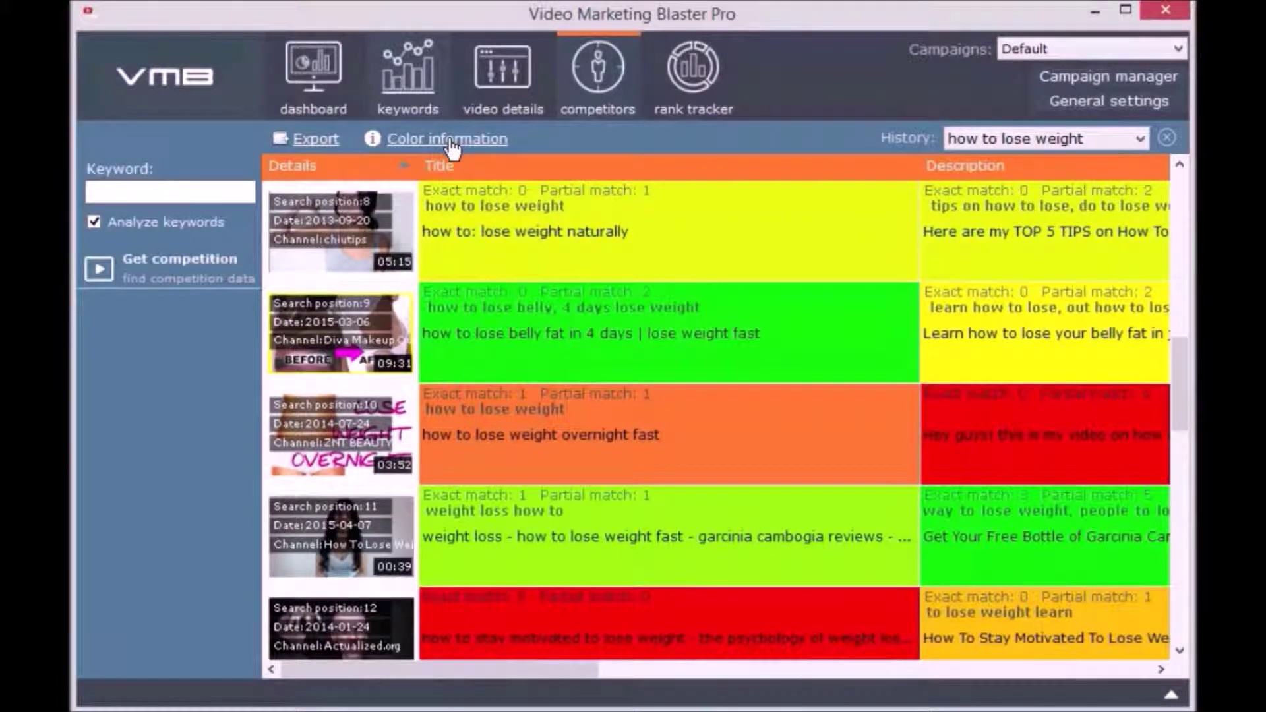
click(297, 137)
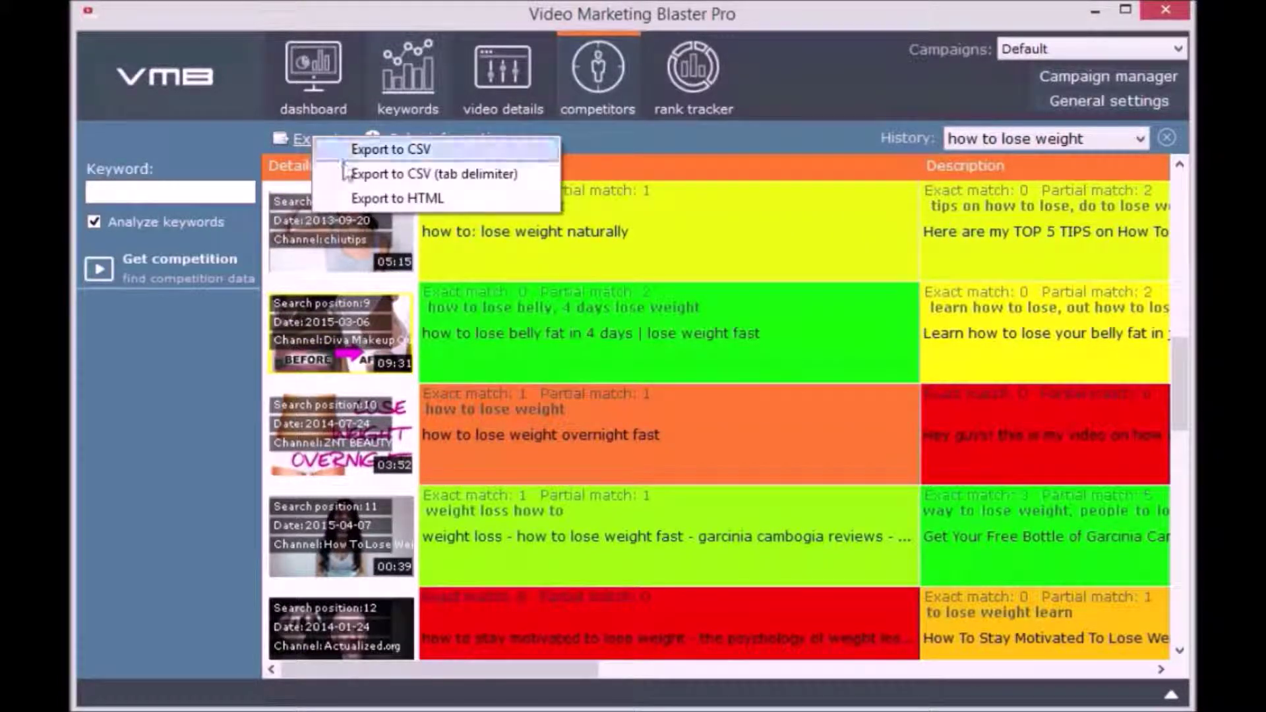
click(732, 135)
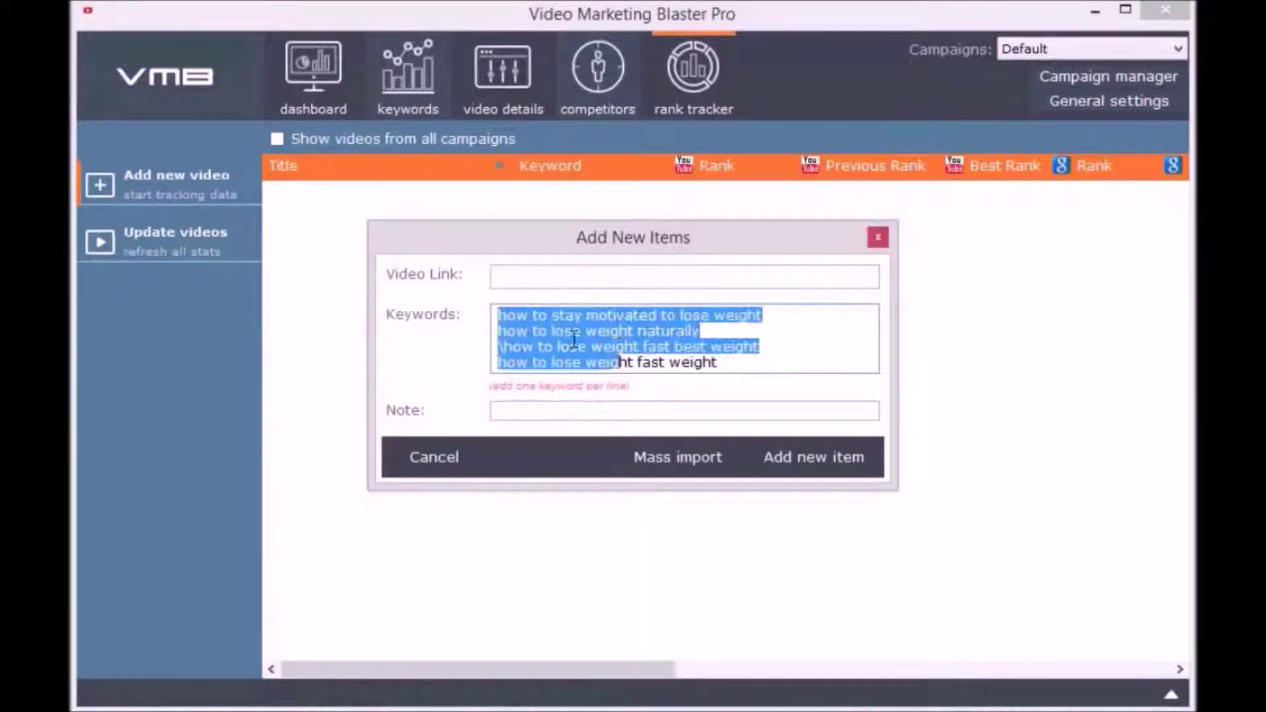
click(574, 341)
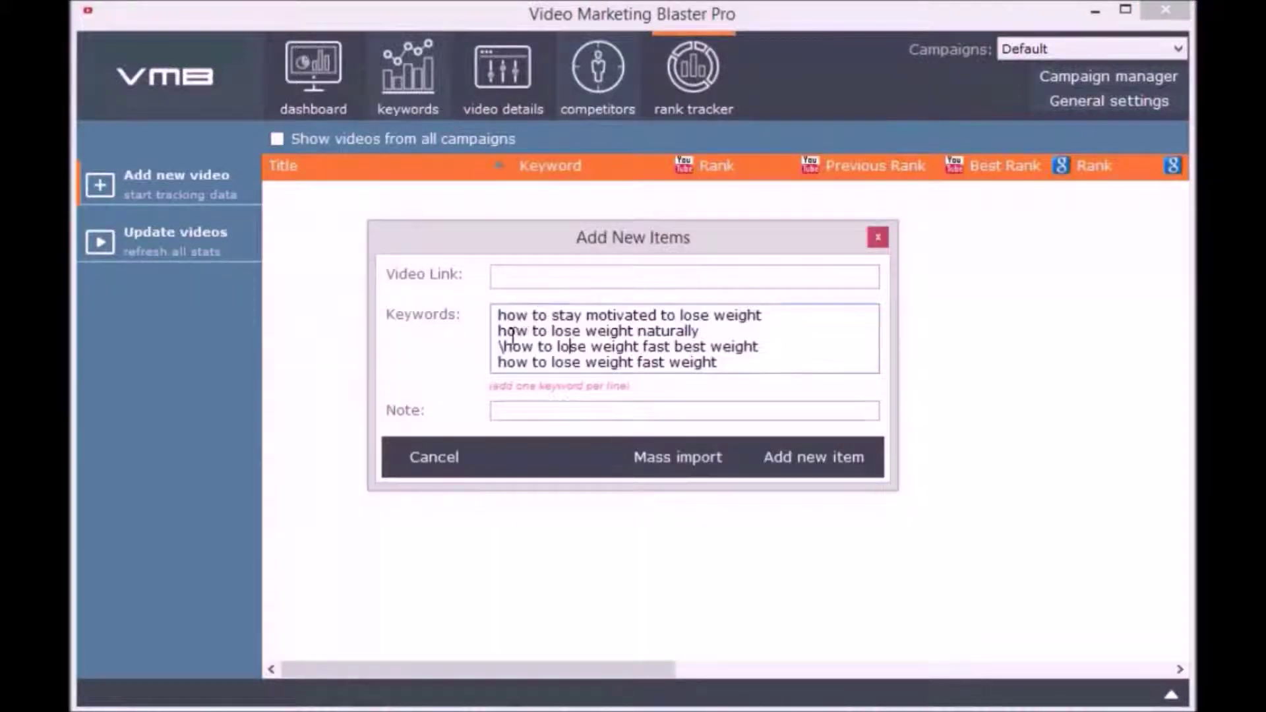
Step: Paste the YouTube video link and add it for tracking under seven keywords
click(627, 275)
right_click(630, 275)
click(514, 367)
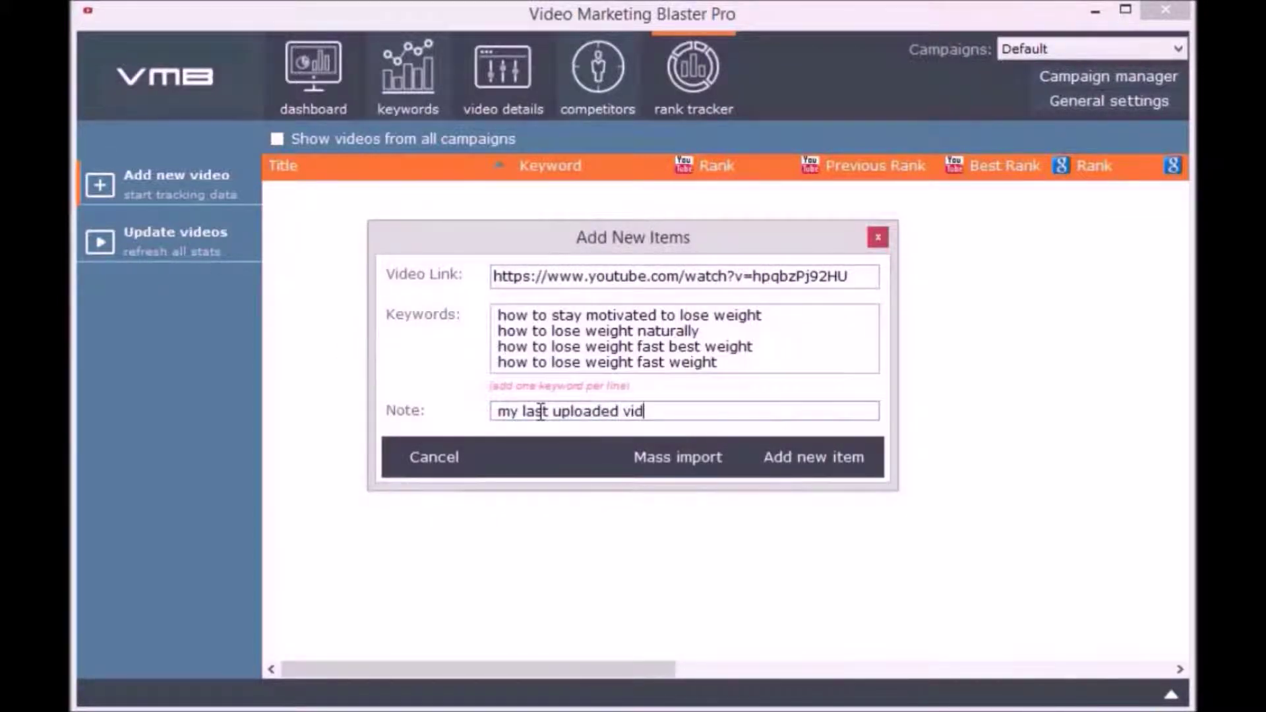
click(771, 473)
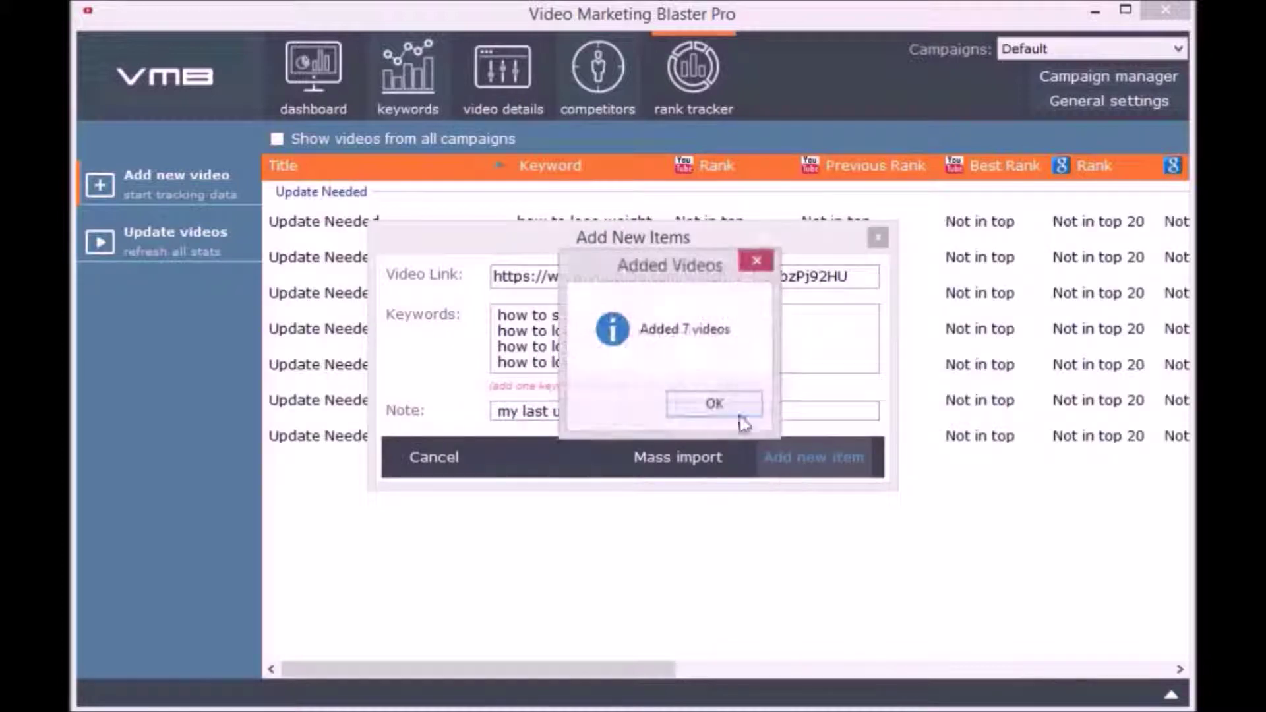
click(715, 403)
Step: Select the seven new tracking rows, then refresh their ranks with Update videos
drag(830, 575, 336, 173)
click(545, 472)
click(164, 243)
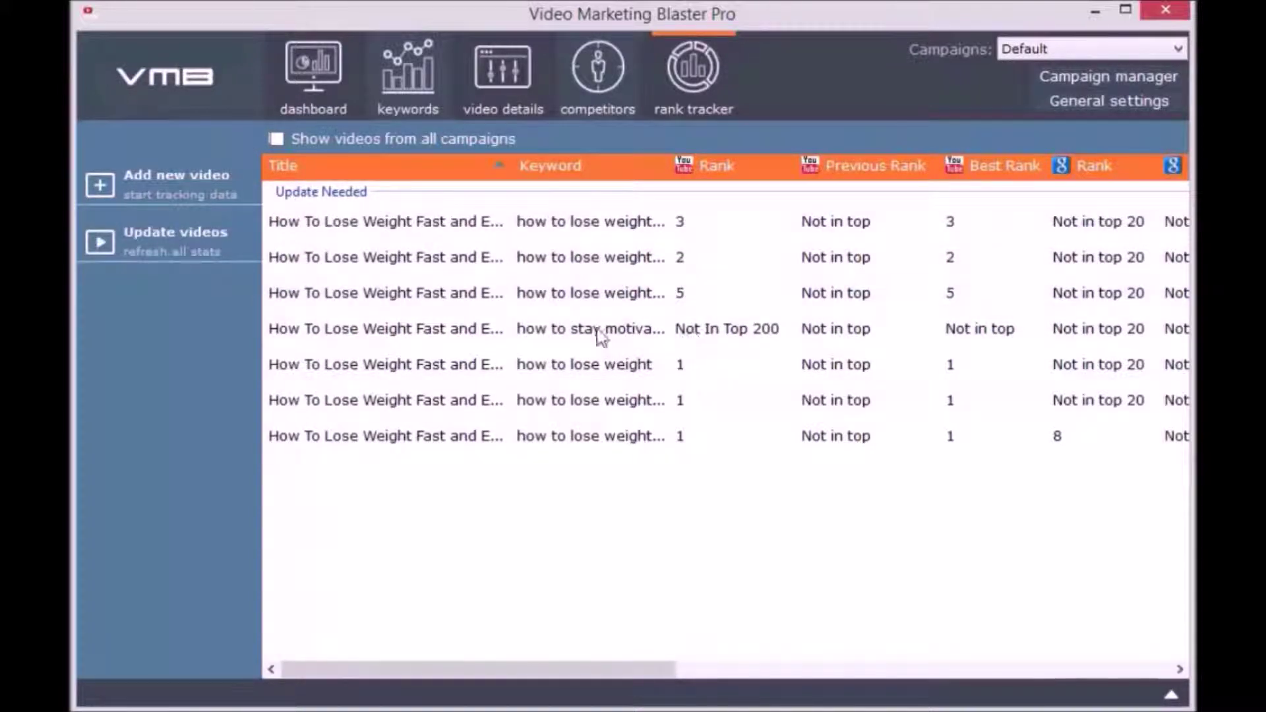
Step: Resize the Title and Keyword columns, select the 'how to stay motivated to lose weight' row, and scroll right
mouse_move(511, 165)
mouse_down()
mouse_move(778, 175)
mouse_move(516, 176)
mouse_up()
drag(671, 164, 882, 168)
click(739, 214)
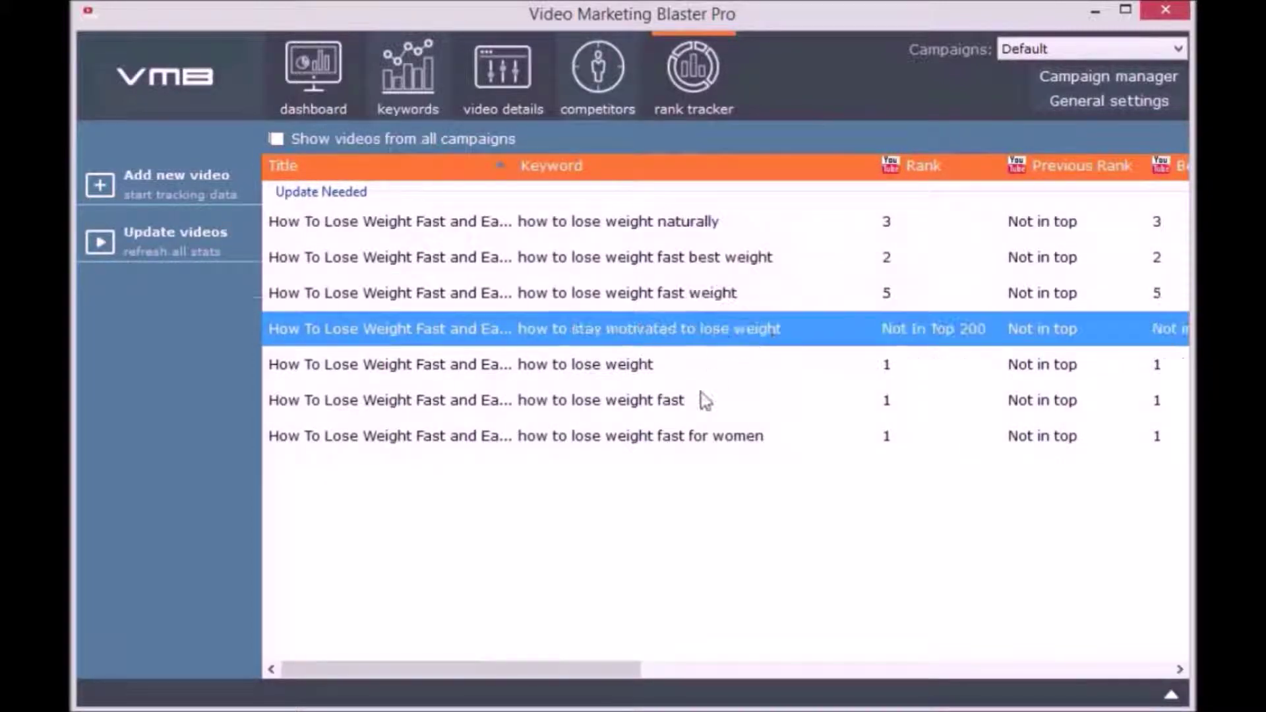
drag(531, 671, 663, 676)
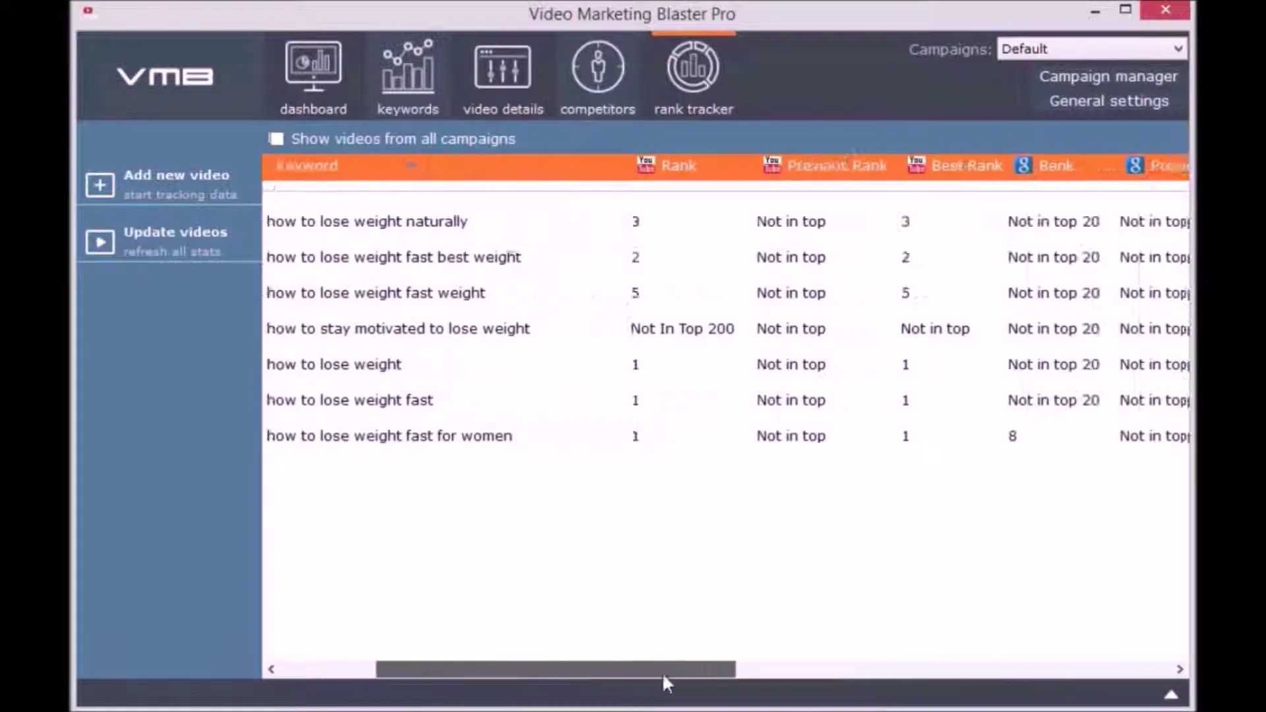